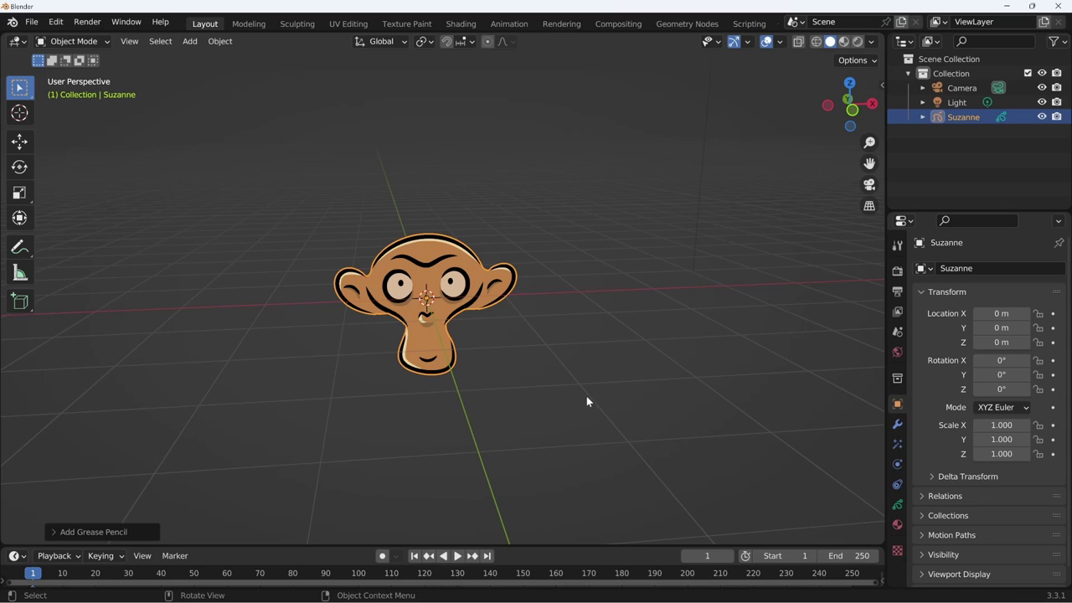
- Orbit the view around the Suzanne head to see it from another angle
mouse_move(586, 400)
middle_down()
mouse_move(580, 387)
mouse_move(557, 442)
mouse_move(560, 416)
mouse_move(479, 466)
middle_up()
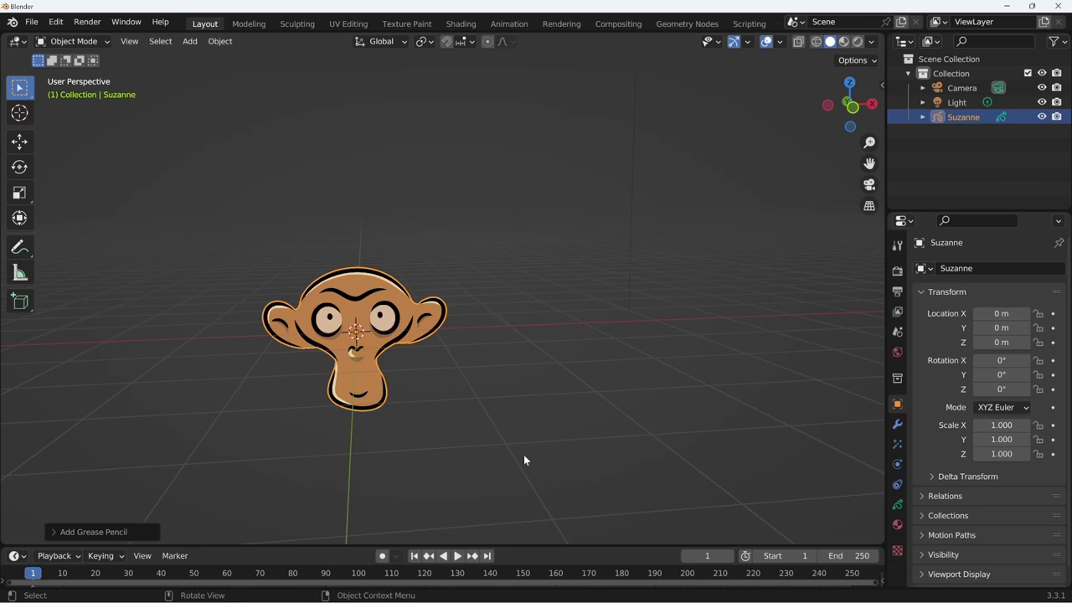
mouse_move(523, 455)
middle_down()
mouse_move(505, 421)
mouse_move(569, 446)
middle_up()
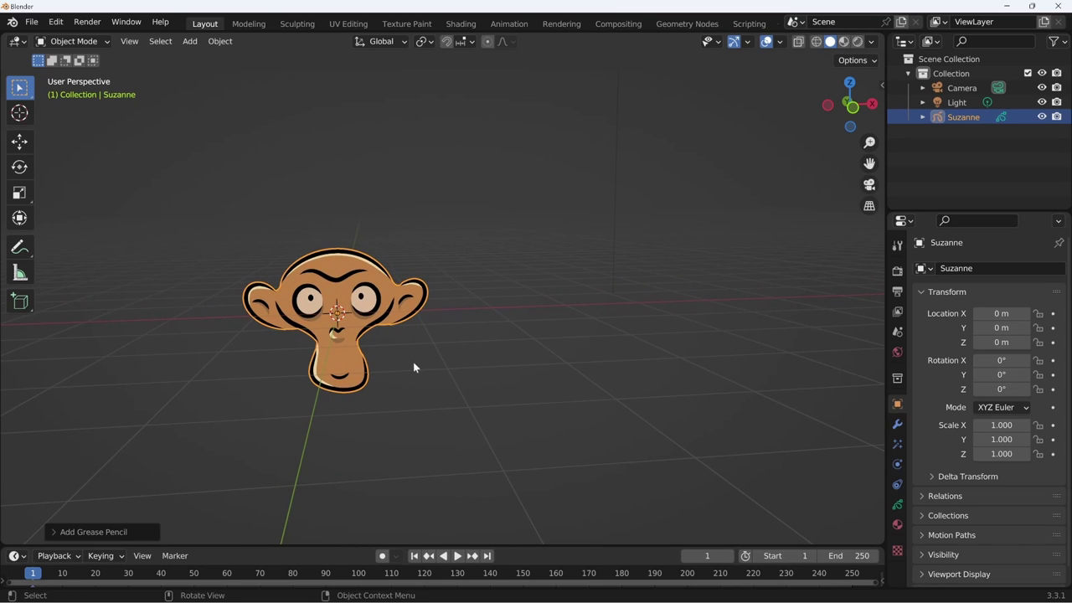
- Duplicate Suzanne with Shift+D and drop the copy up and to the right of the original
key(shift+d)
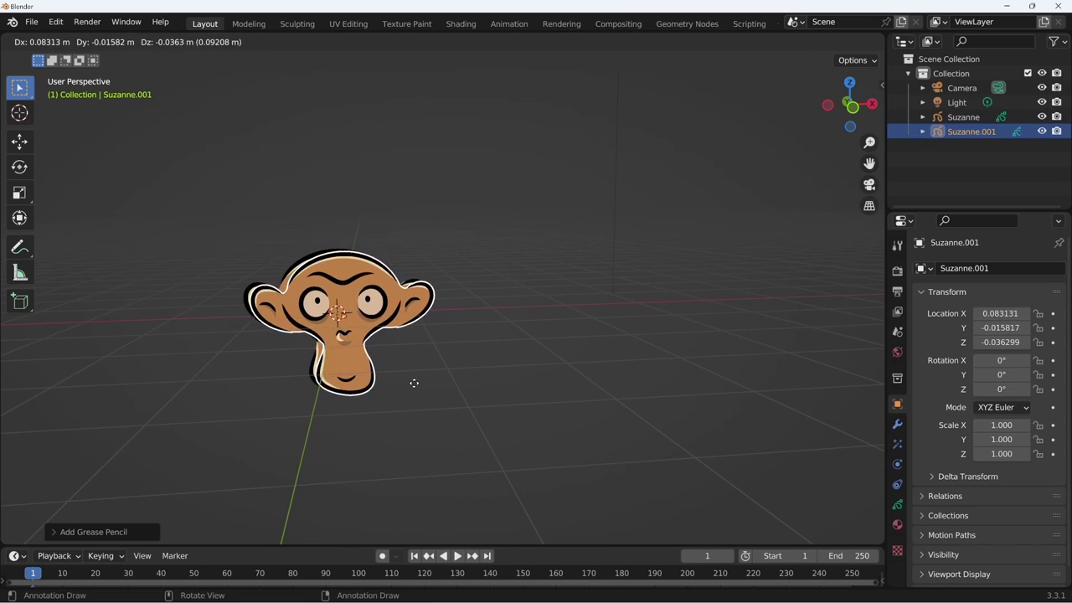
click(569, 335)
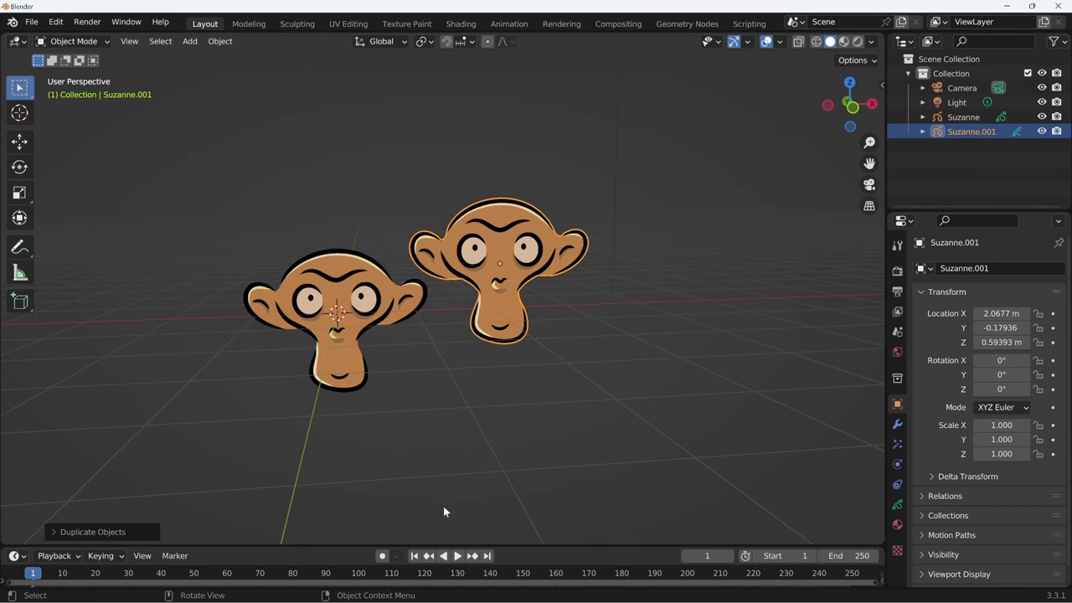
- Set the shared Skin material's fill colour to purple (H 0.652, S 0.458, V 0.515)
click(897, 525)
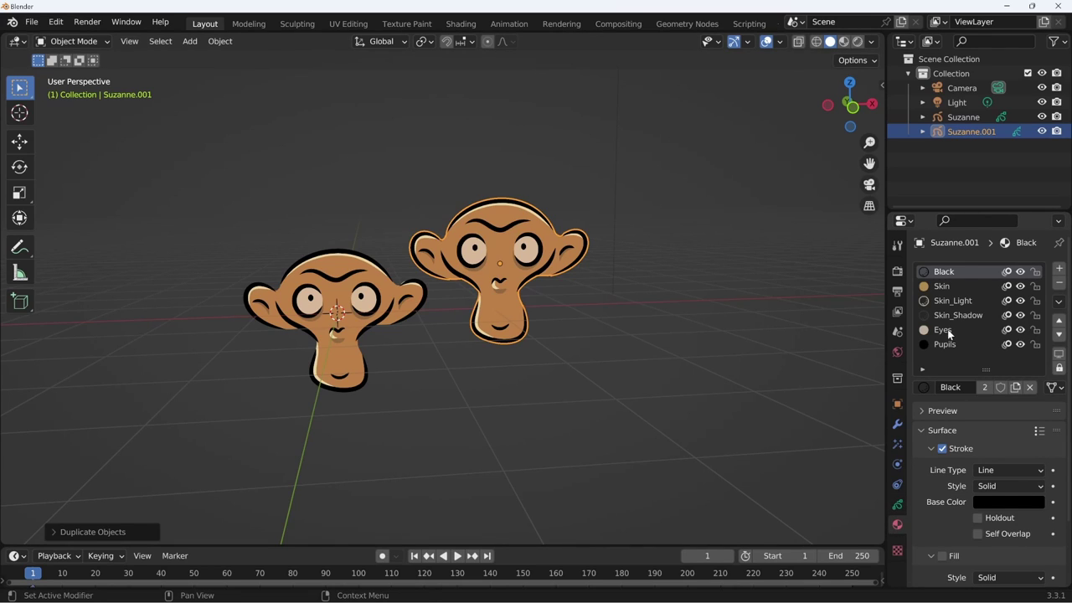
click(948, 286)
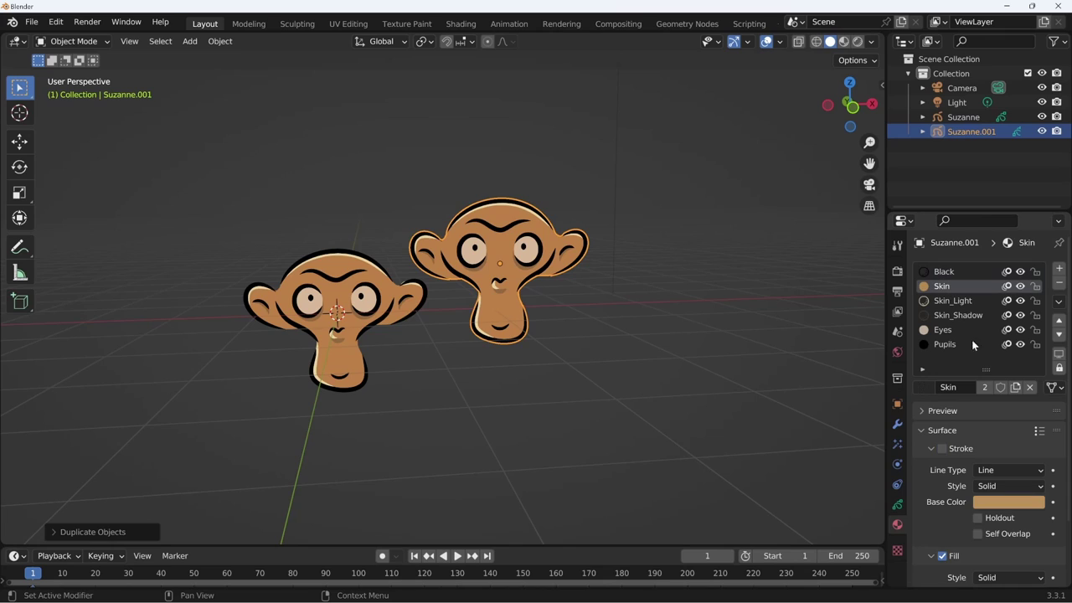
scroll(1011, 502, down, 3)
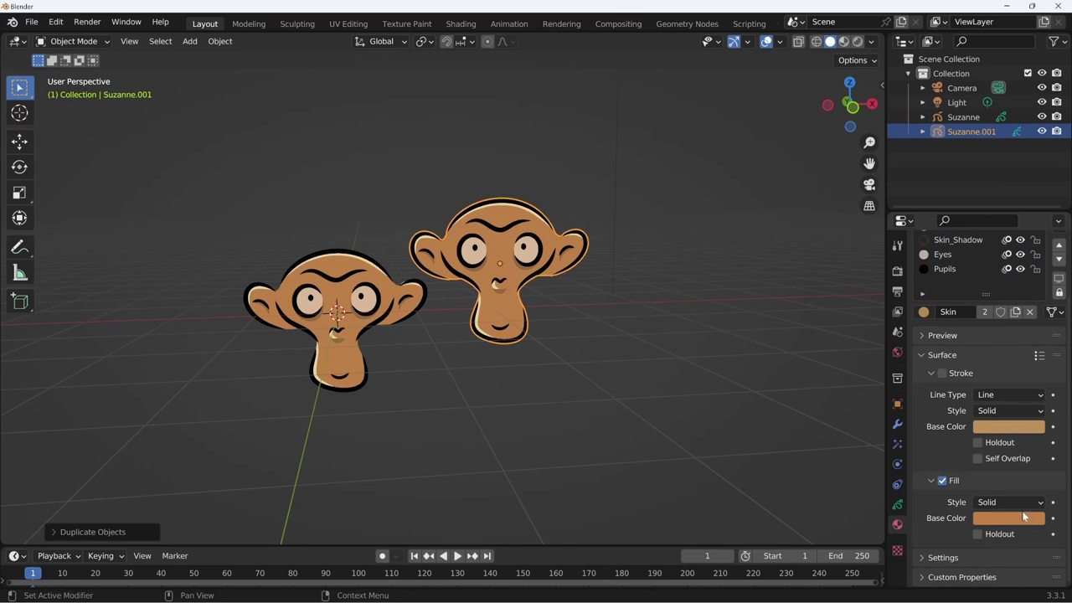
click(1020, 520)
mouse_move(1000, 381)
mouse_down()
mouse_move(971, 362)
mouse_move(984, 350)
mouse_up()
mouse_move(488, 422)
middle_down()
mouse_move(506, 386)
mouse_move(556, 376)
mouse_move(520, 422)
middle_up()
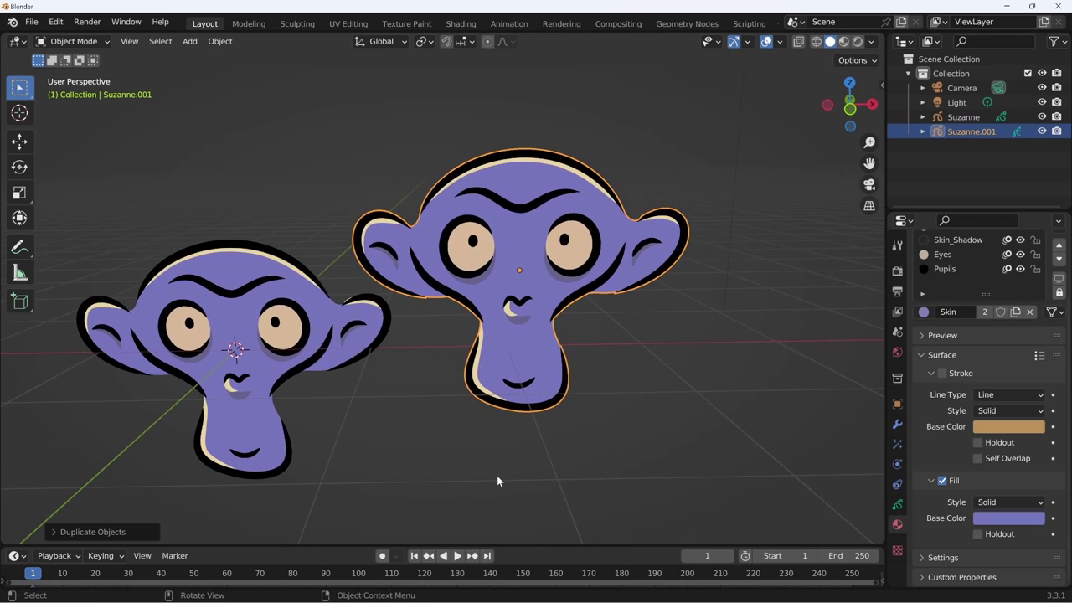
- In Edit Mode on Suzanne.001, drag the point beside the left eye up and outward into a lash
key(Tab)
ctrl+middle_drag(521, 430, 548, 305)
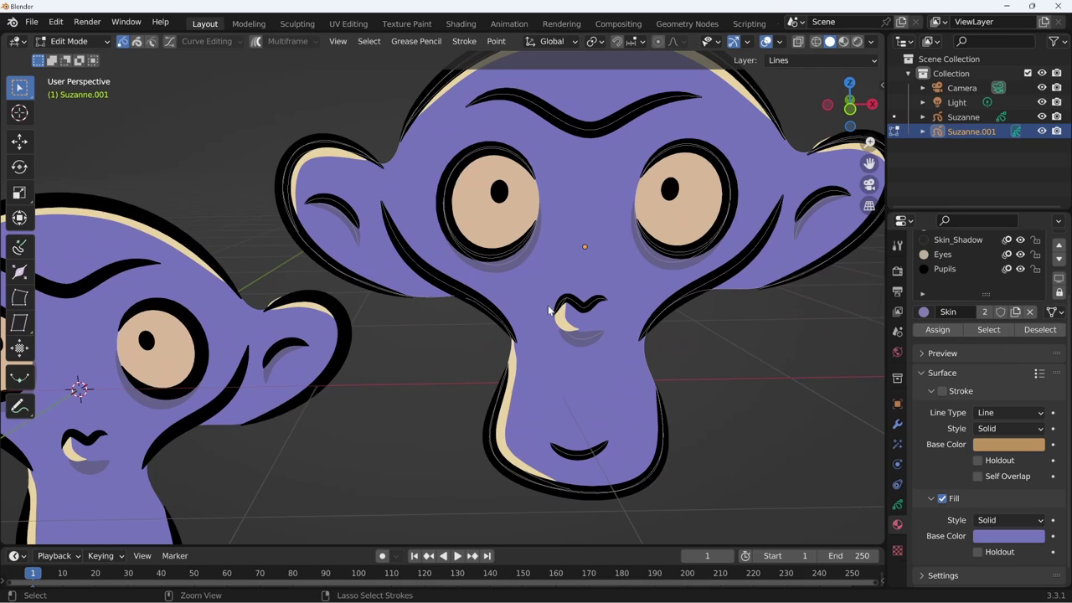
click(457, 178)
scroll(596, 248, down, 3)
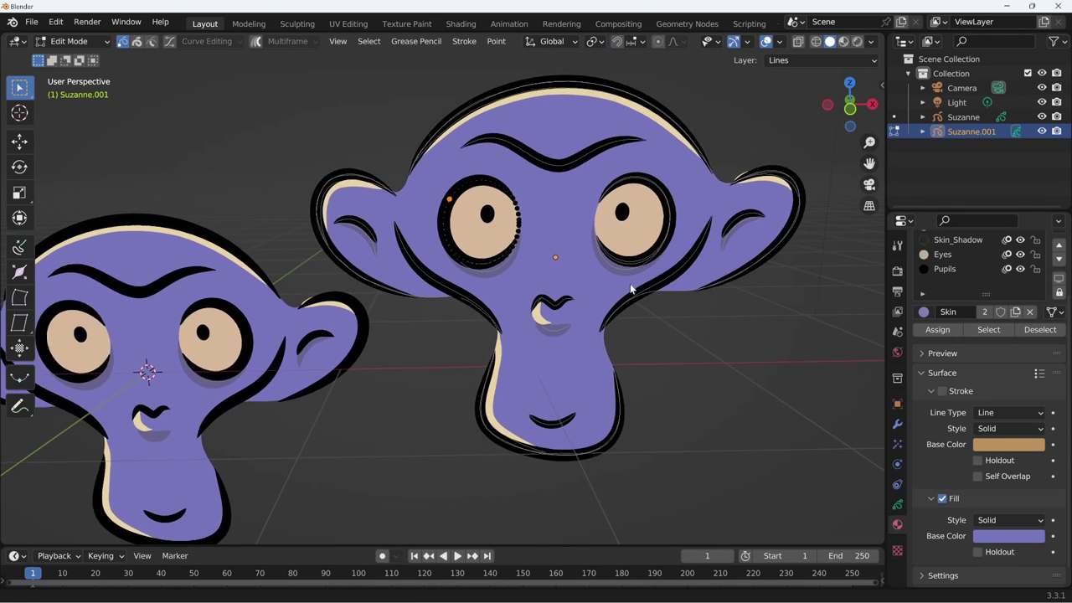
key(g)
click(606, 333)
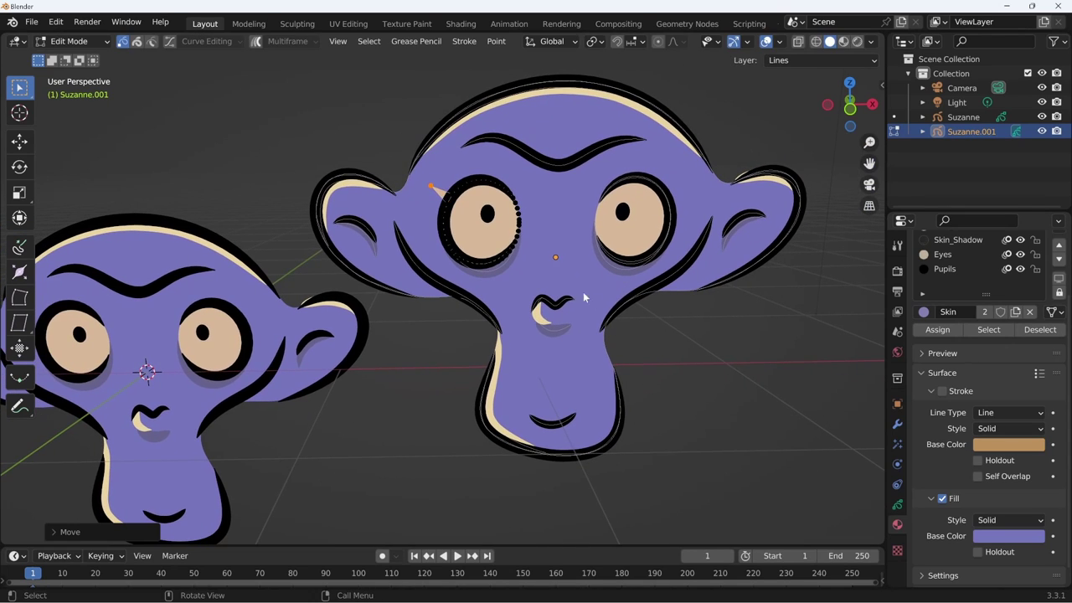
key(g)
click(465, 189)
key(Tab)
scroll(546, 342, down, 2)
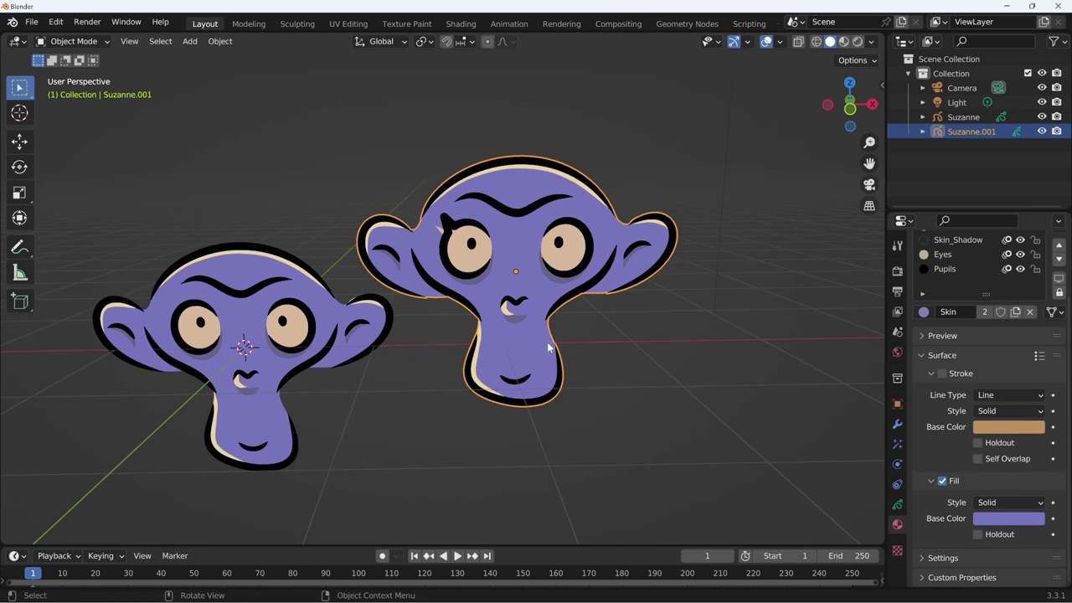
middle_drag(578, 299, 469, 352)
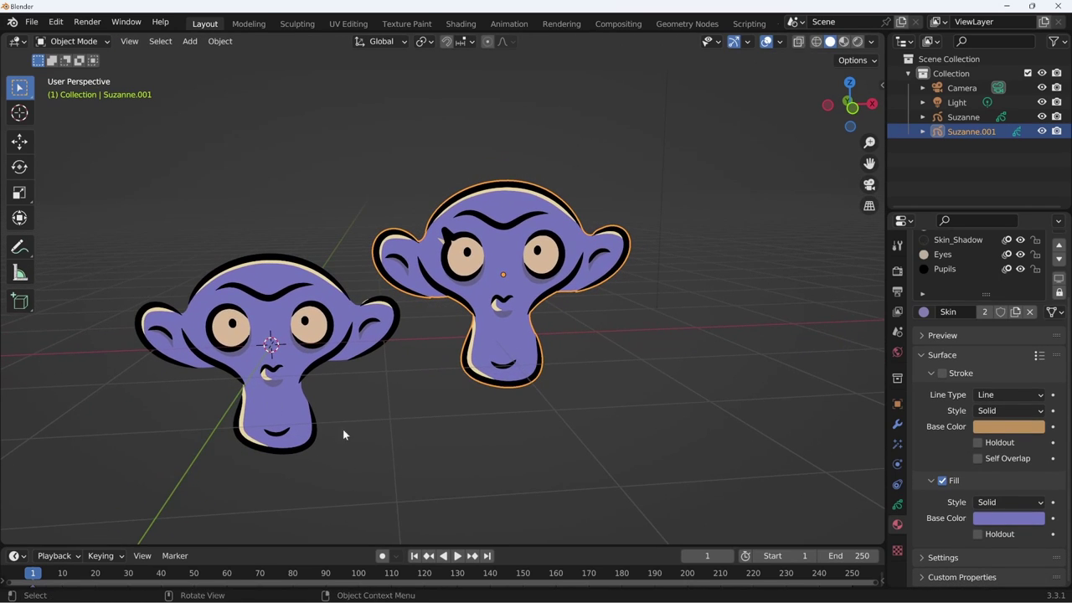
shift+middle_drag(343, 430, 374, 495)
- Select the original Suzanne and place a linked duplicate, Suzanne.002, at its upper left
click(362, 410)
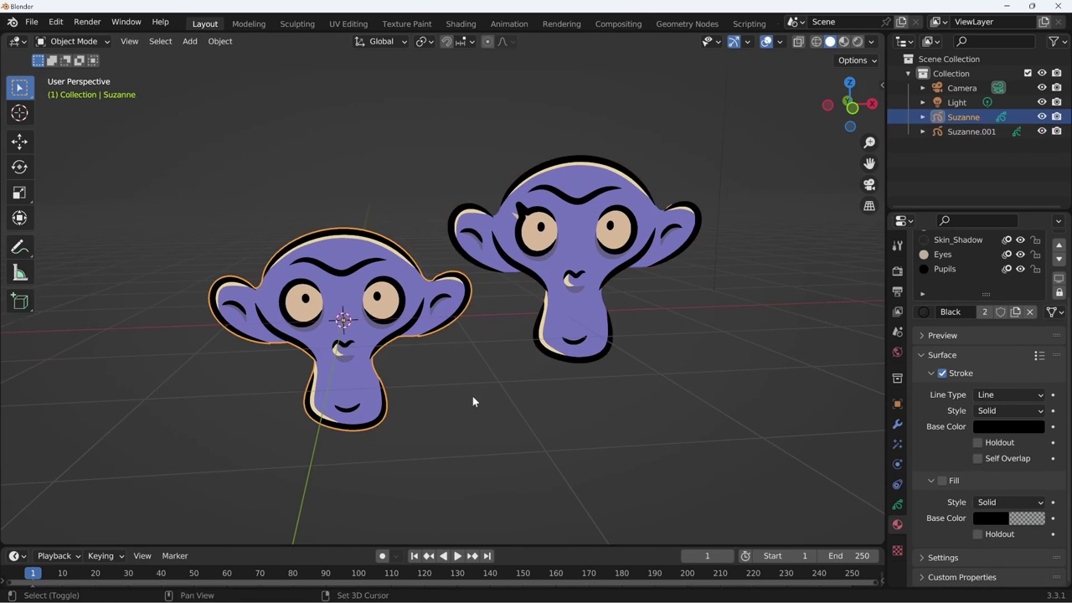
mouse_move(473, 396)
middle_down()
mouse_move(613, 392)
mouse_move(667, 469)
middle_up()
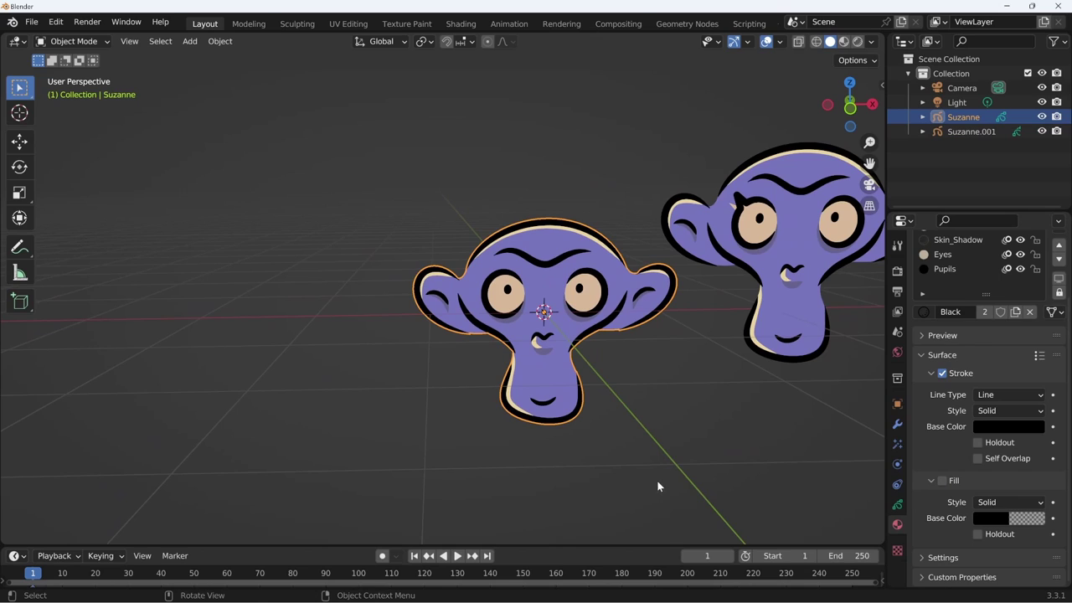
key(alt+d)
click(457, 405)
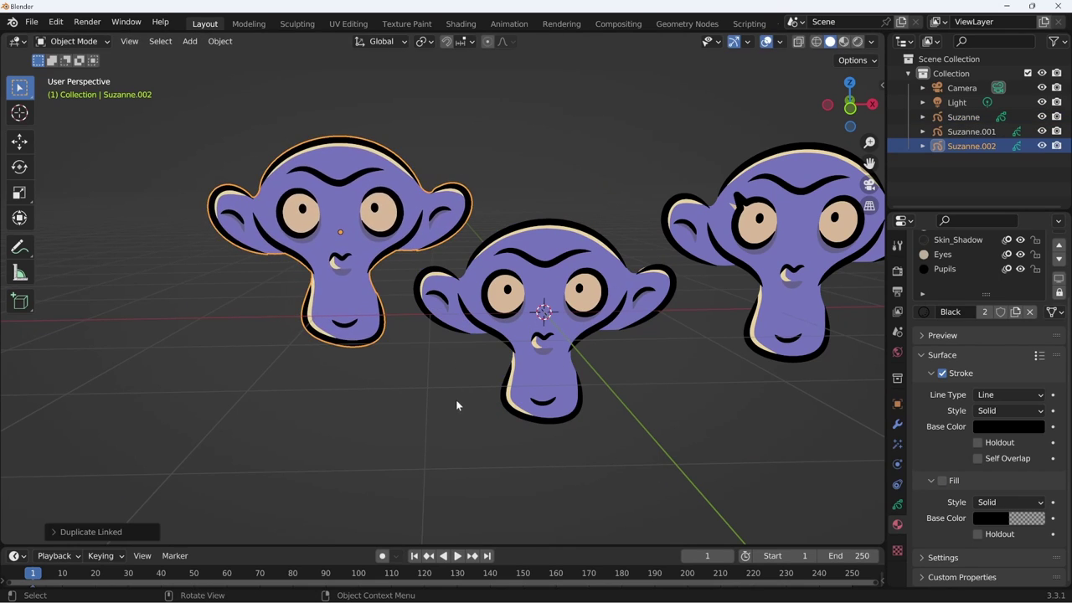
middle_drag(456, 405, 442, 354)
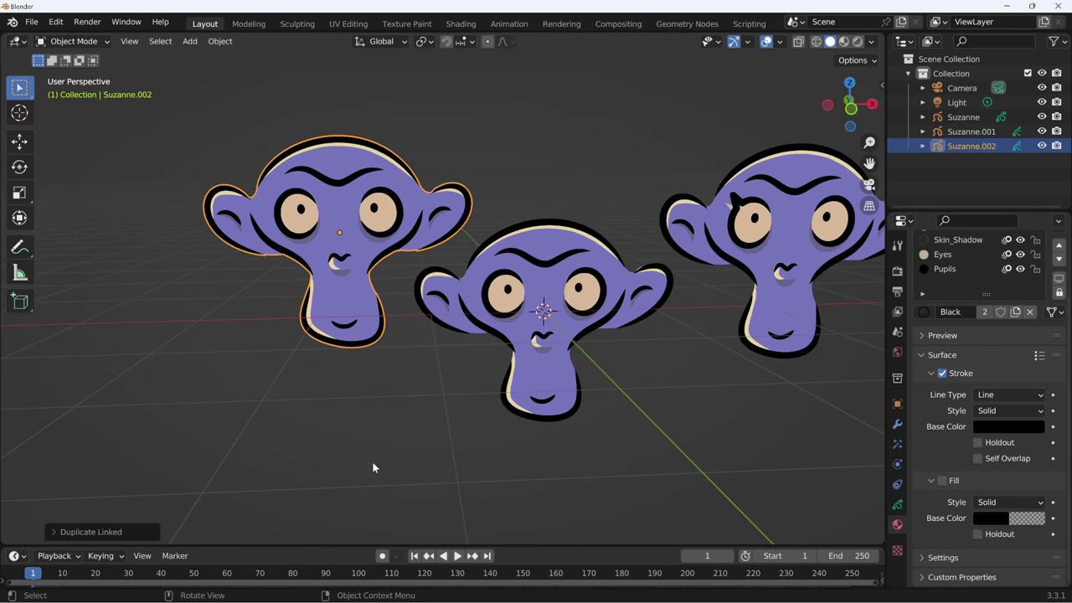
click(551, 333)
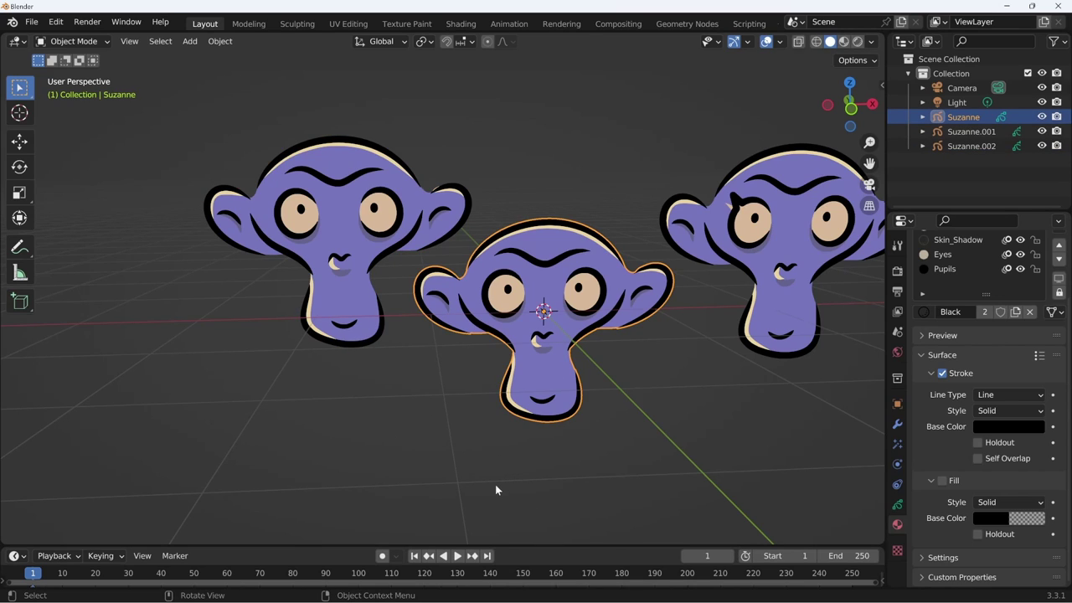
- On Suzanne.002, select the eyebrow stroke and raise it vertically above the head
click(351, 330)
scroll(369, 379, up, 1)
scroll(366, 393, up, 1)
key(Tab)
shift+middle_drag(363, 413, 407, 432)
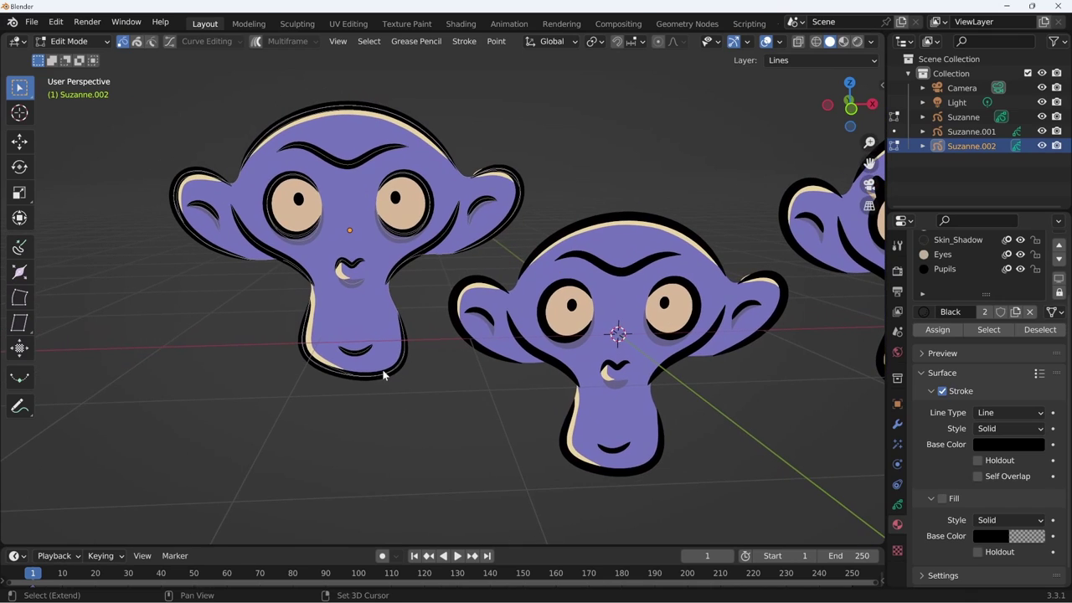
key(2)
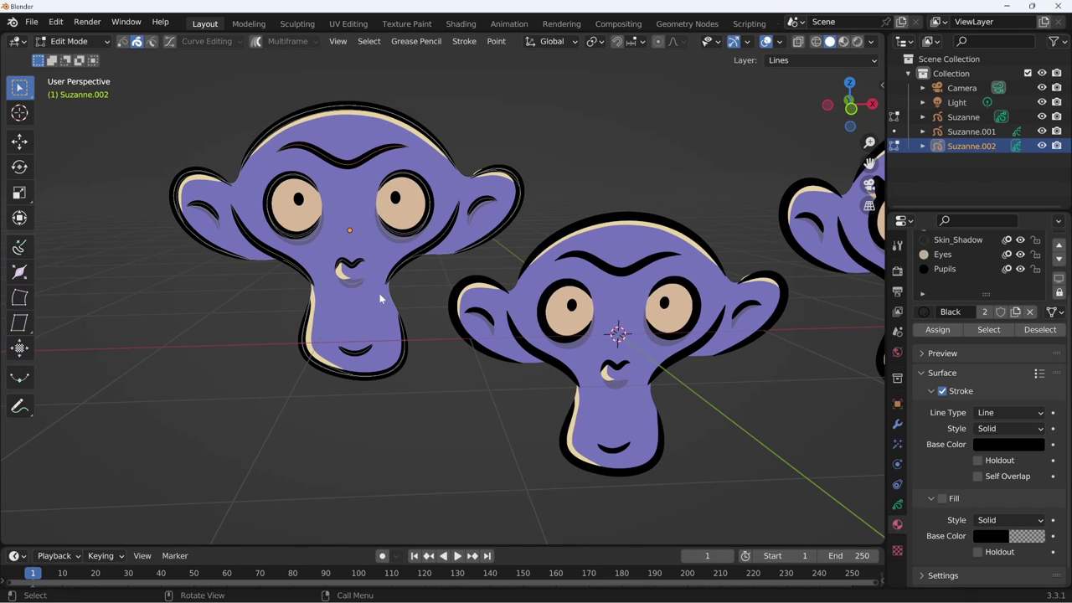
key(g)
key(z)
click(442, 380)
scroll(442, 380, down, 3)
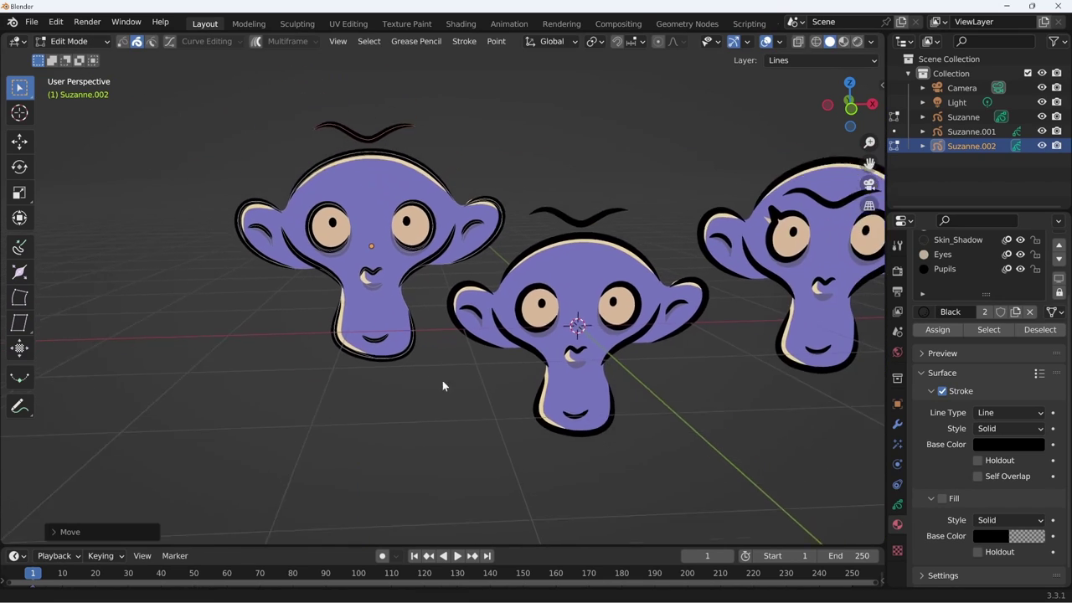
key(Tab)
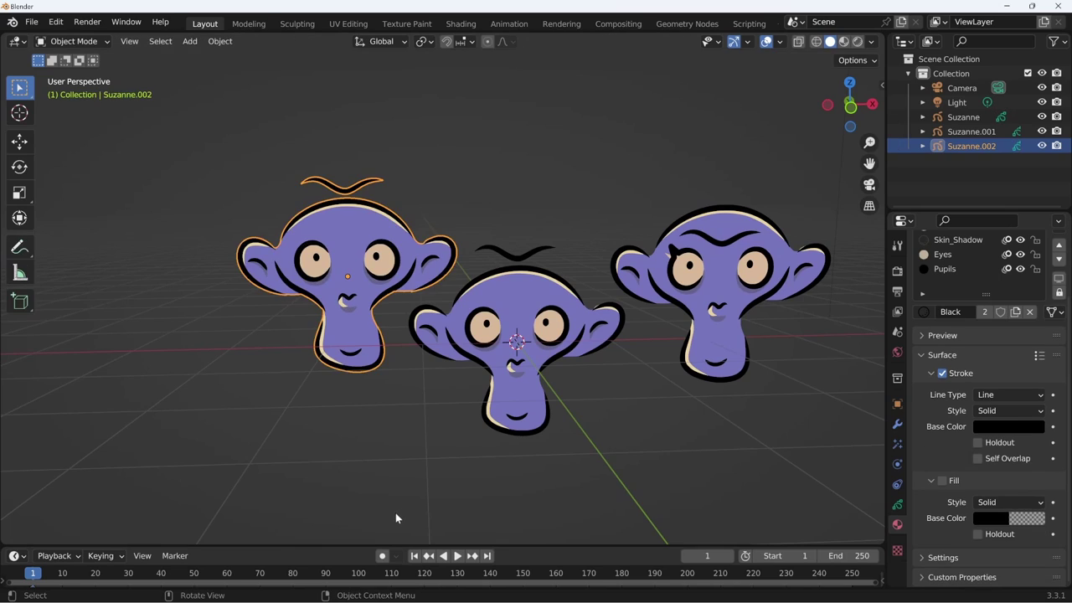
shift+middle_drag(411, 498, 364, 459)
click(635, 363)
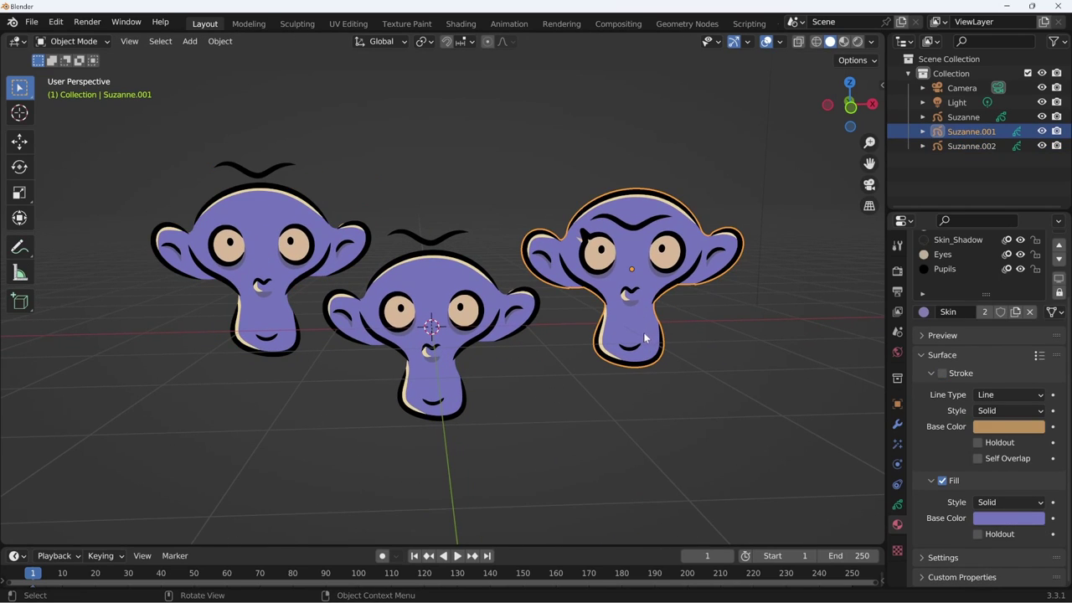
scroll(973, 349, up, 3)
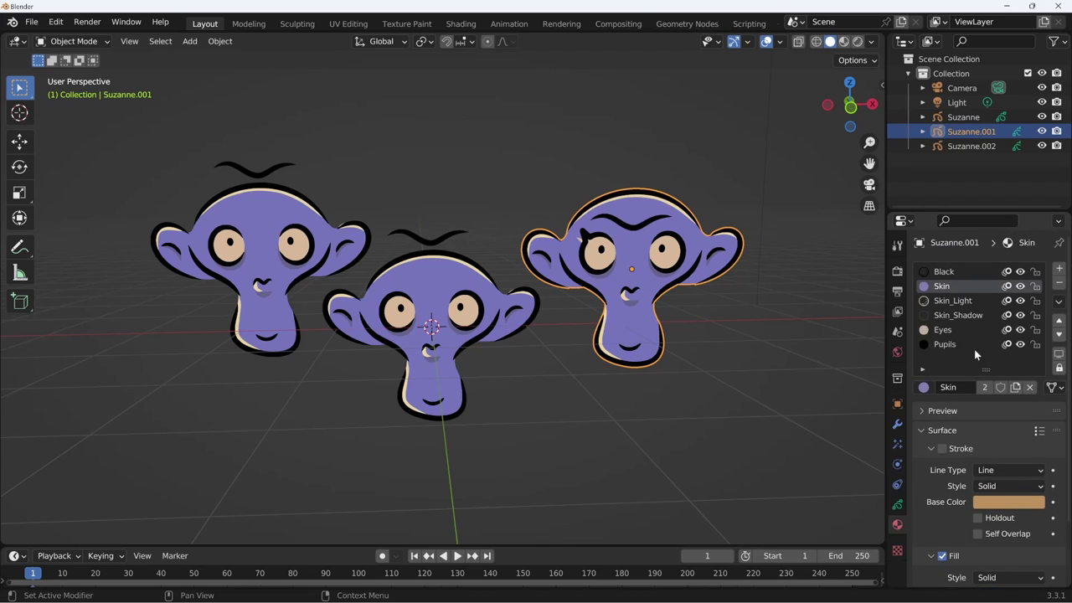
click(499, 370)
click(304, 335)
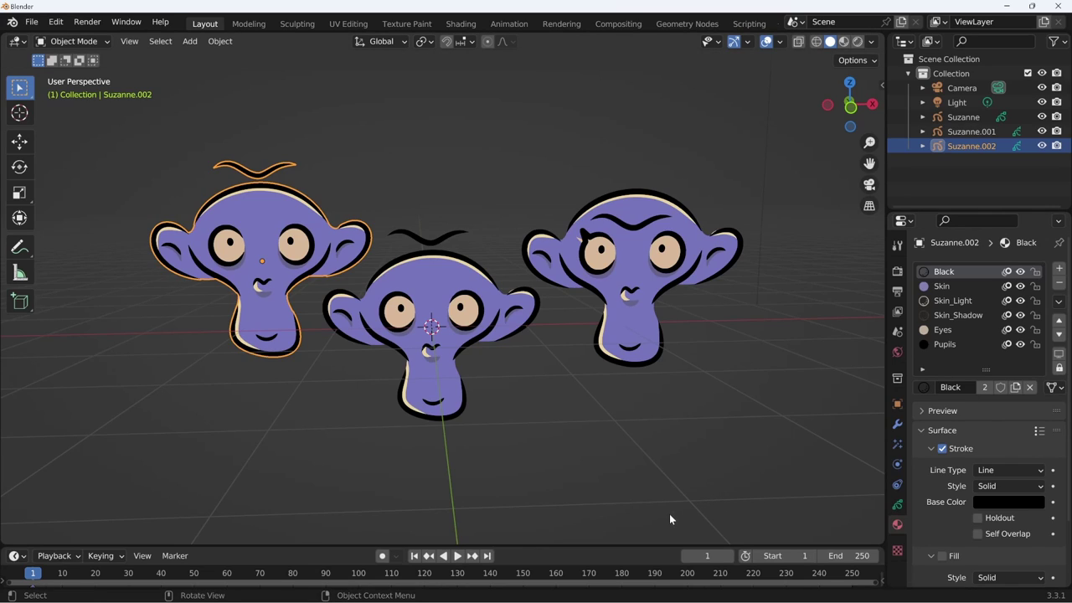
- In Object Data Properties, move the Lines layer below Fills, then compare the middle and right heads
click(896, 505)
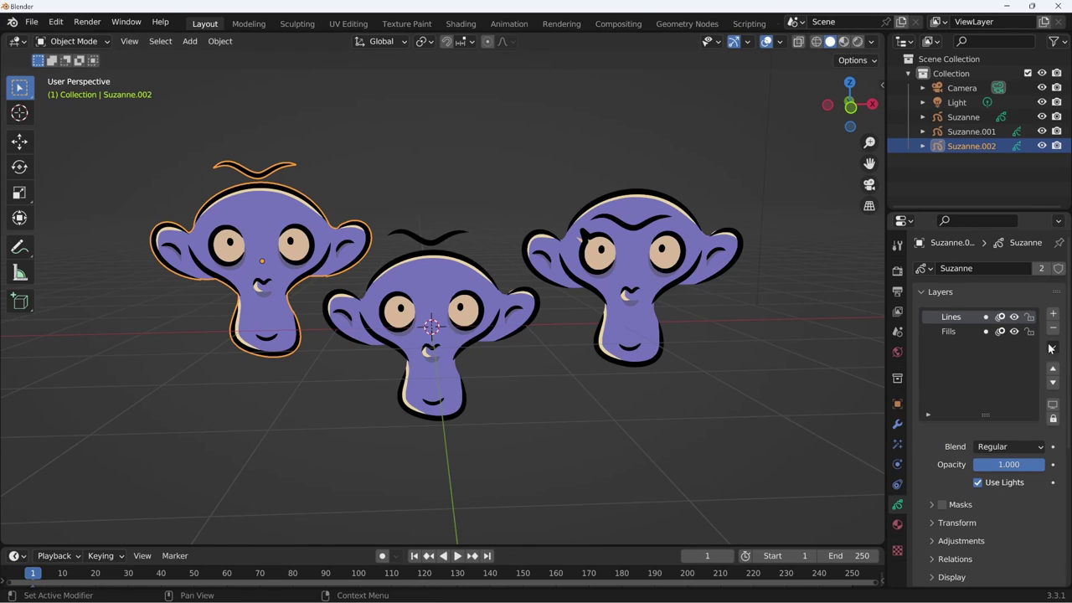
click(1053, 382)
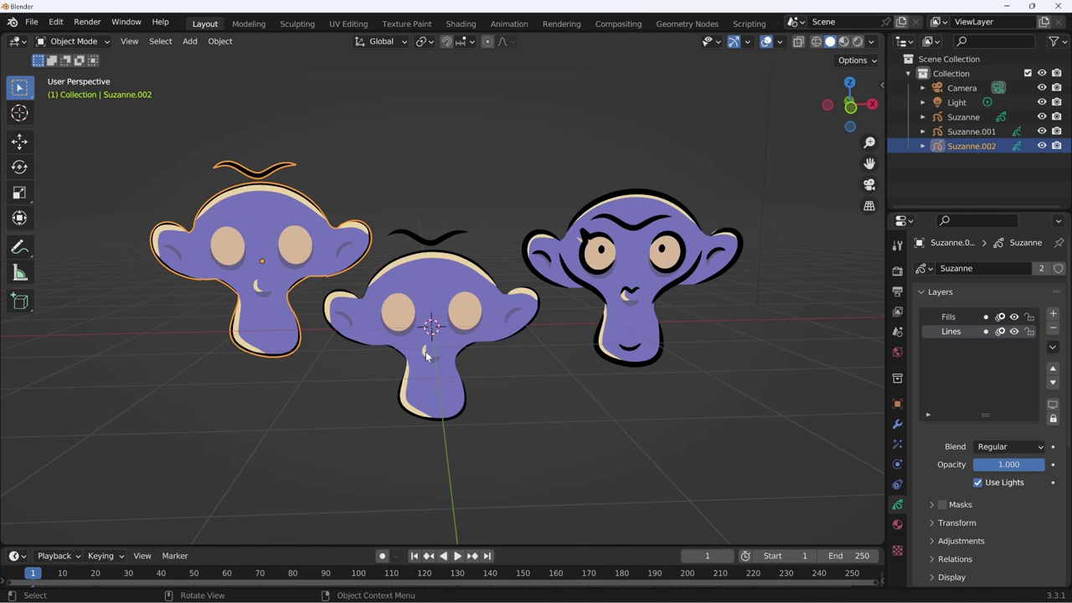
click(425, 356)
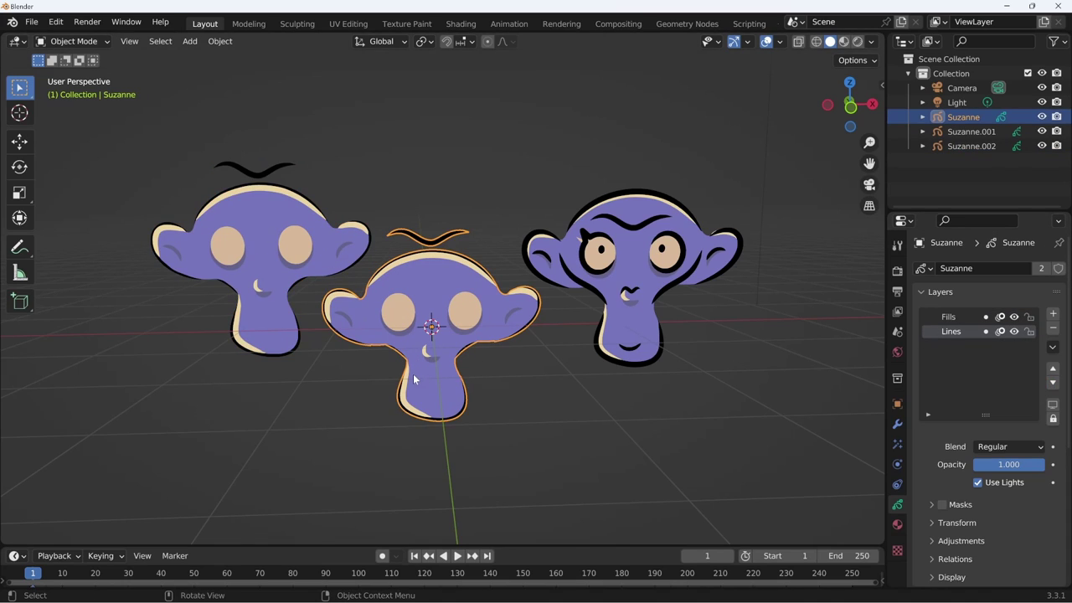
click(656, 336)
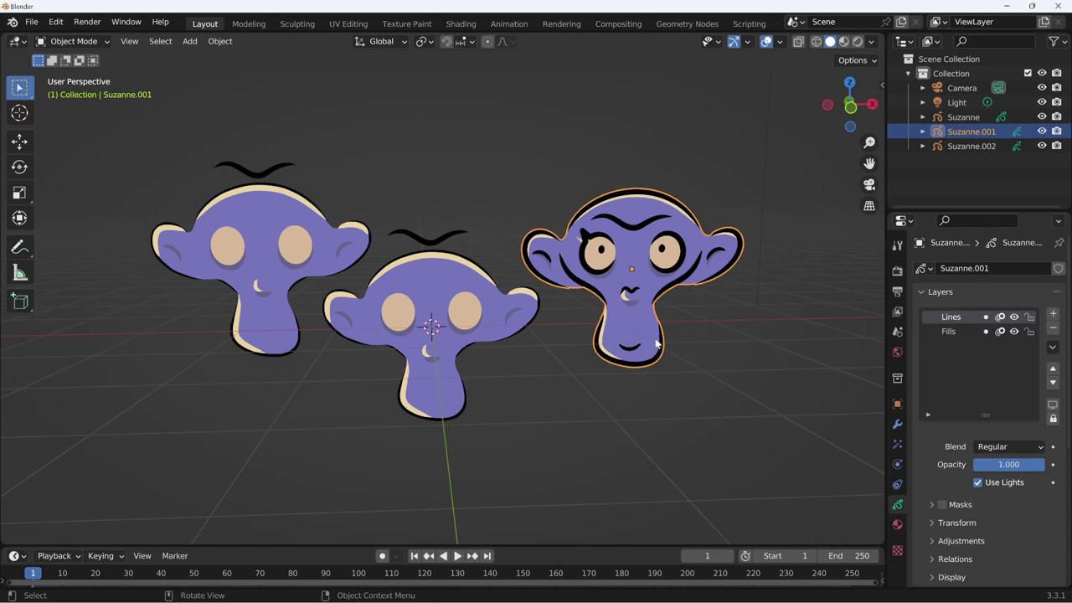
- Rename Suzanne.001's Lines layer to Linee
double_click(955, 317)
key(End)
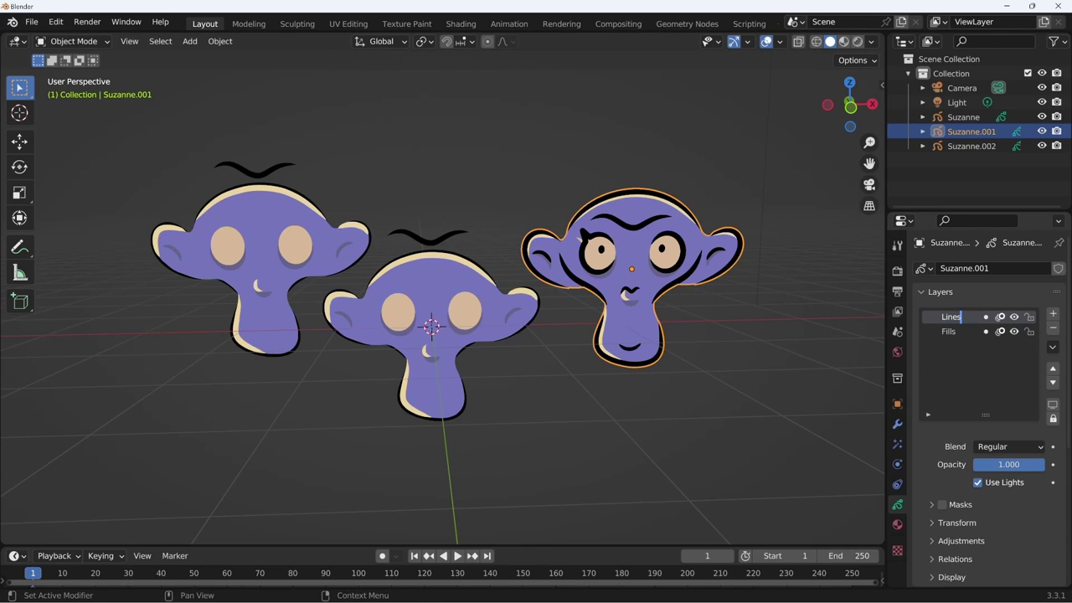
key(BackSpace)
text(e)
- Rename the Fills layer to Riempimenti, correcting its spelling
double_click(968, 339)
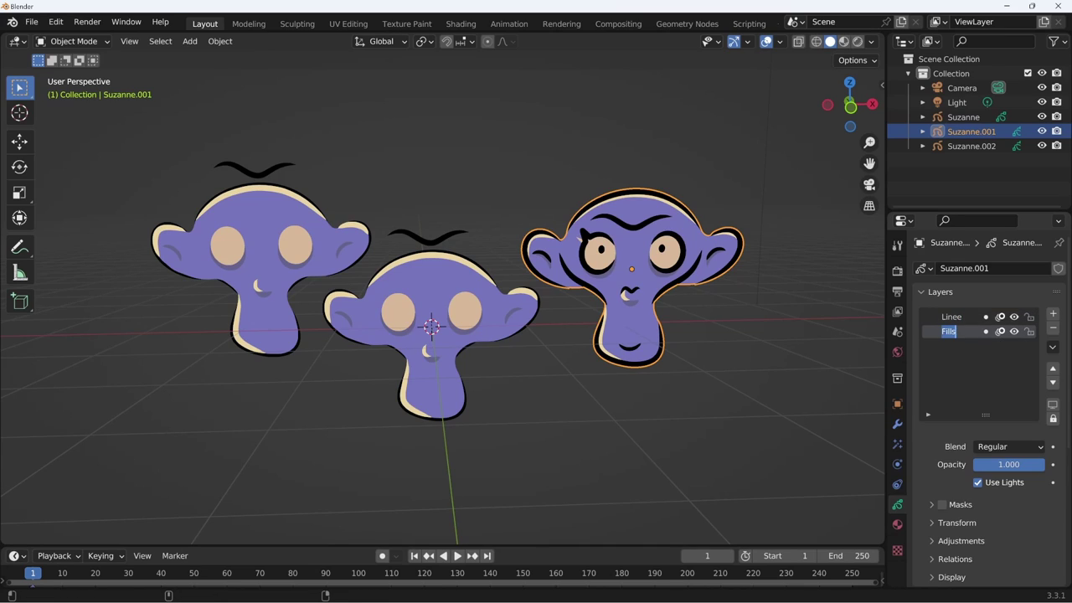
text(piment)
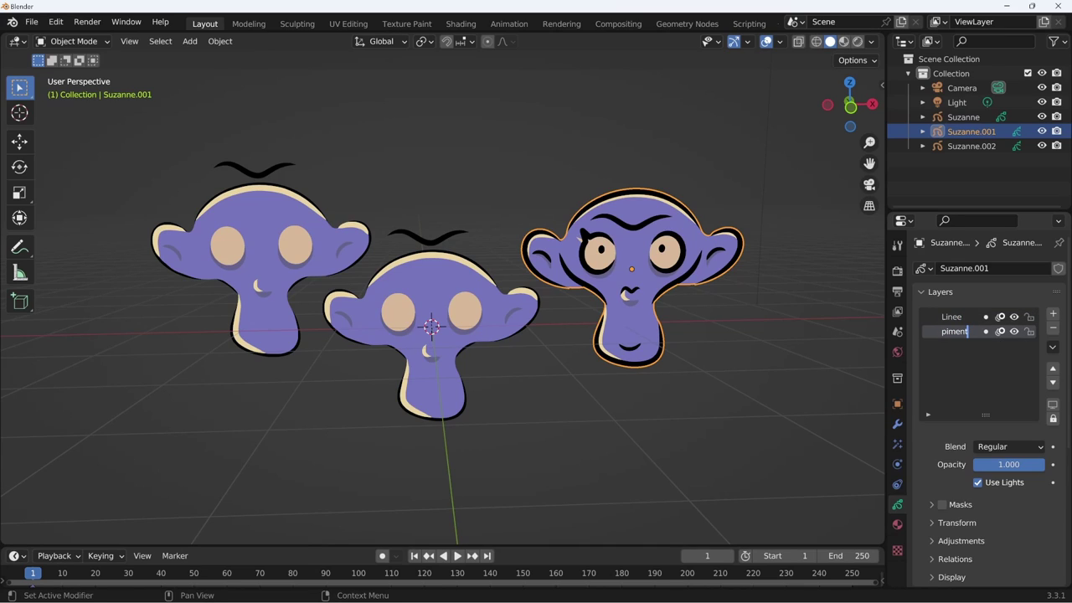
text(i)
mouse_move(886, 411)
mouse_down()
mouse_move(850, 412)
mouse_move(874, 410)
mouse_up()
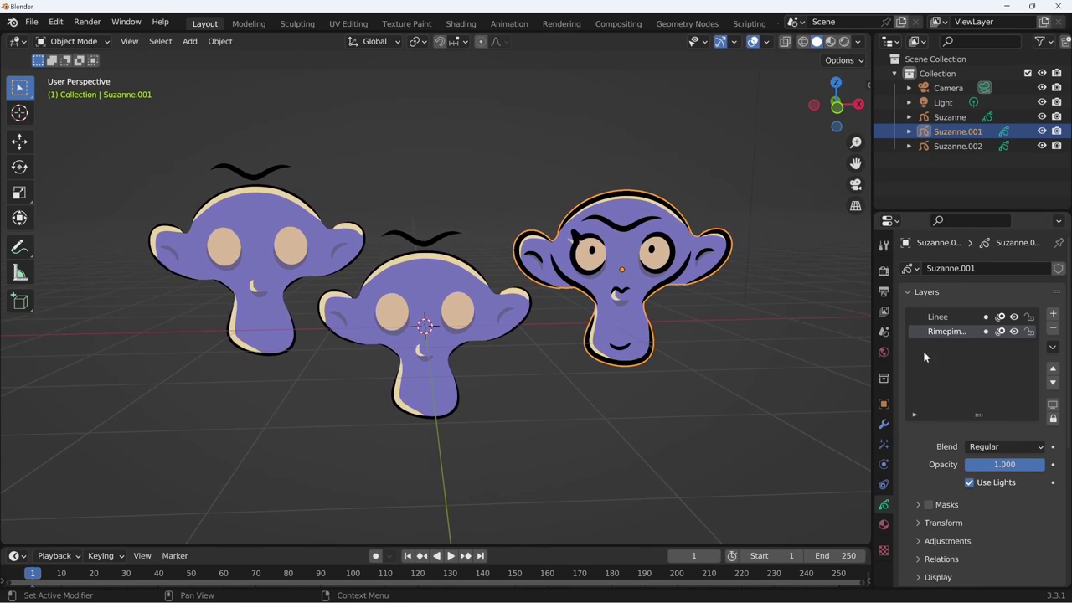
key(Home)
text(R)
key(Right)
key(Delete)
key(Right)
text(m)
key(Return)
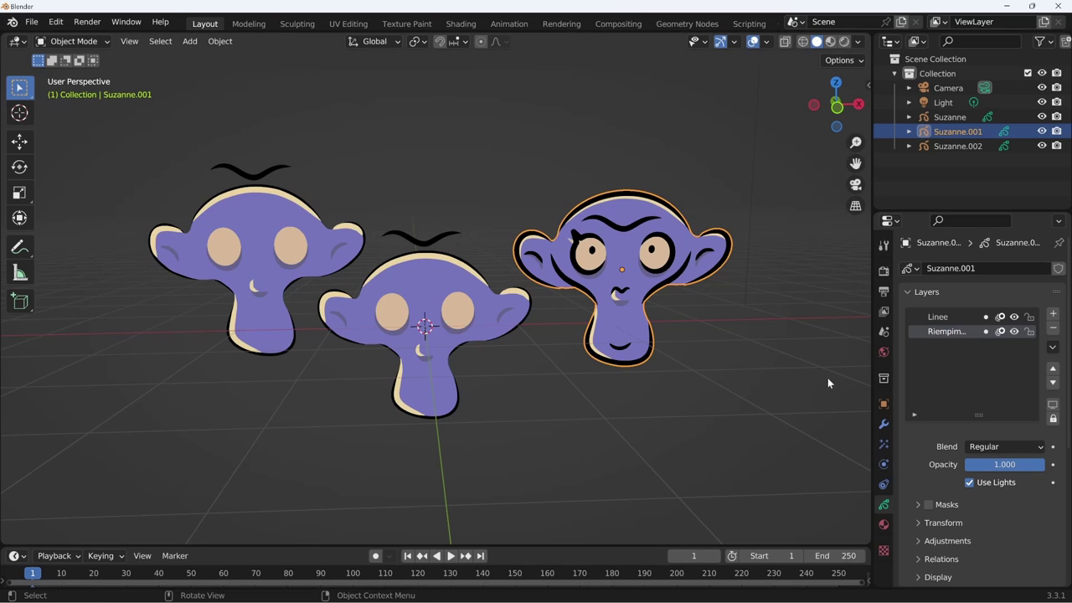
- Select each head in turn to compare their layer names
click(426, 364)
click(261, 265)
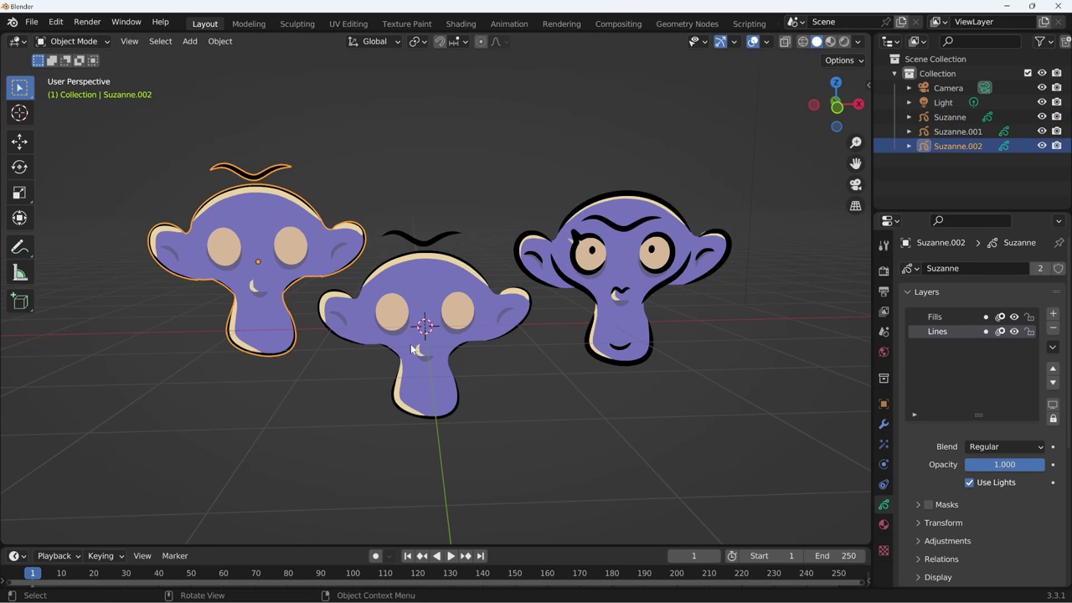
click(410, 343)
click(260, 290)
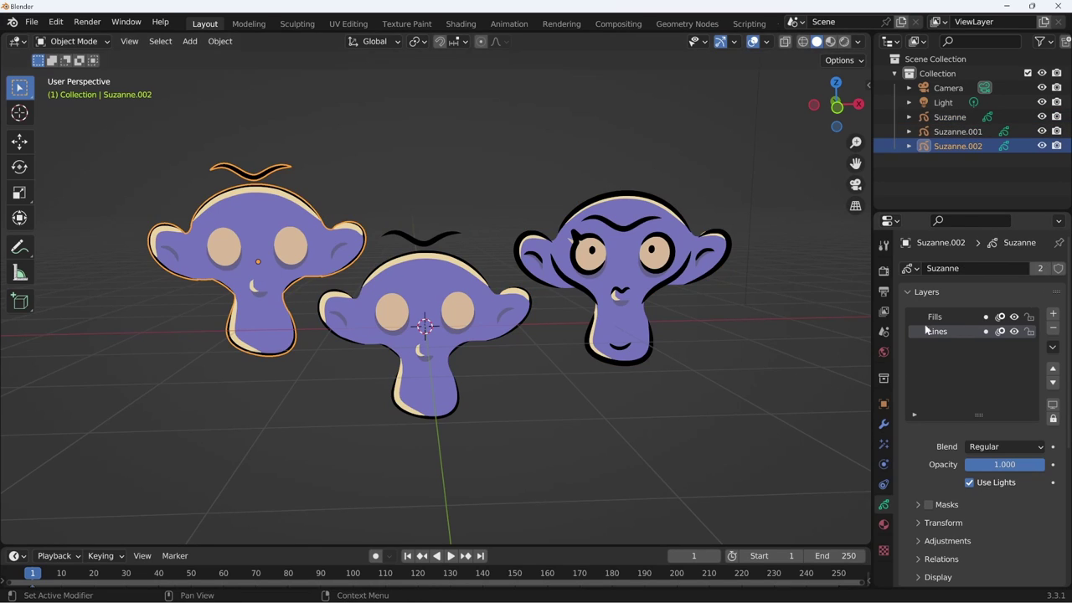
click(618, 340)
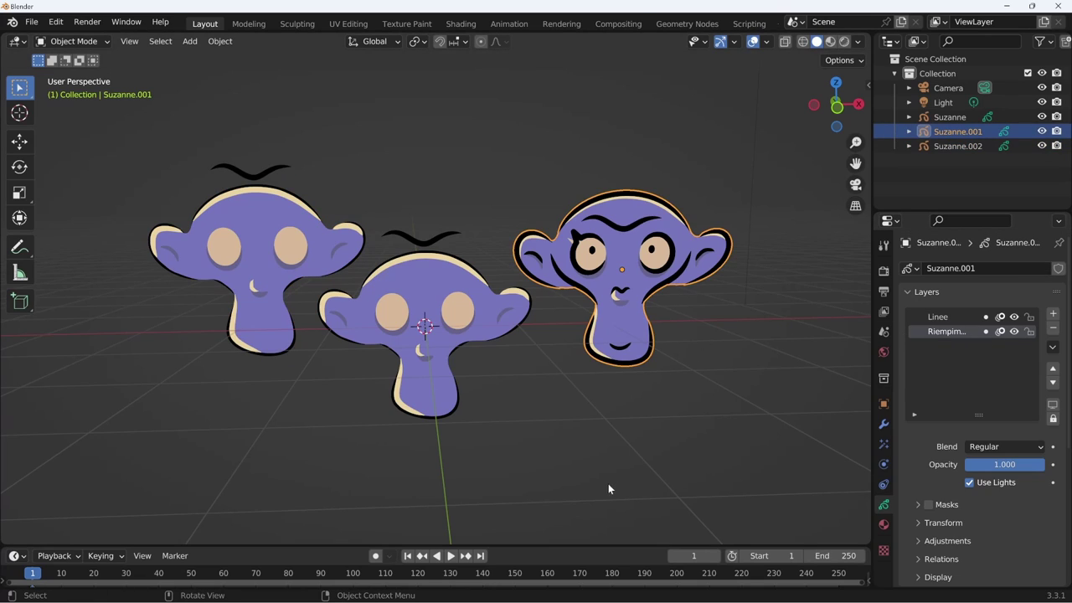
- Rename the middle Suzanne head's Lines layer to Lines1
click(430, 363)
key(F2)
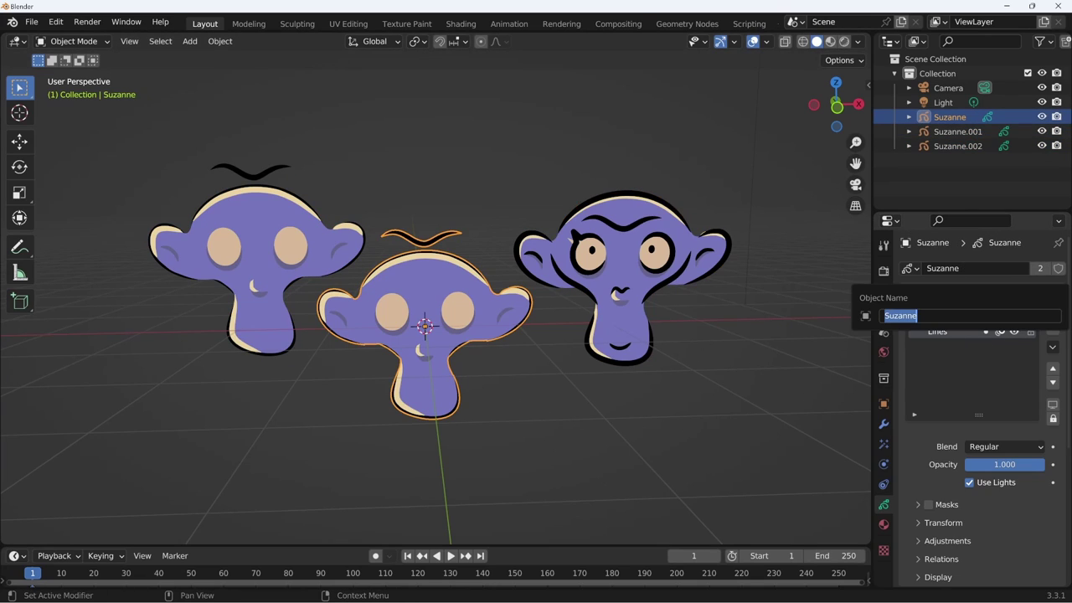
double_click(946, 332)
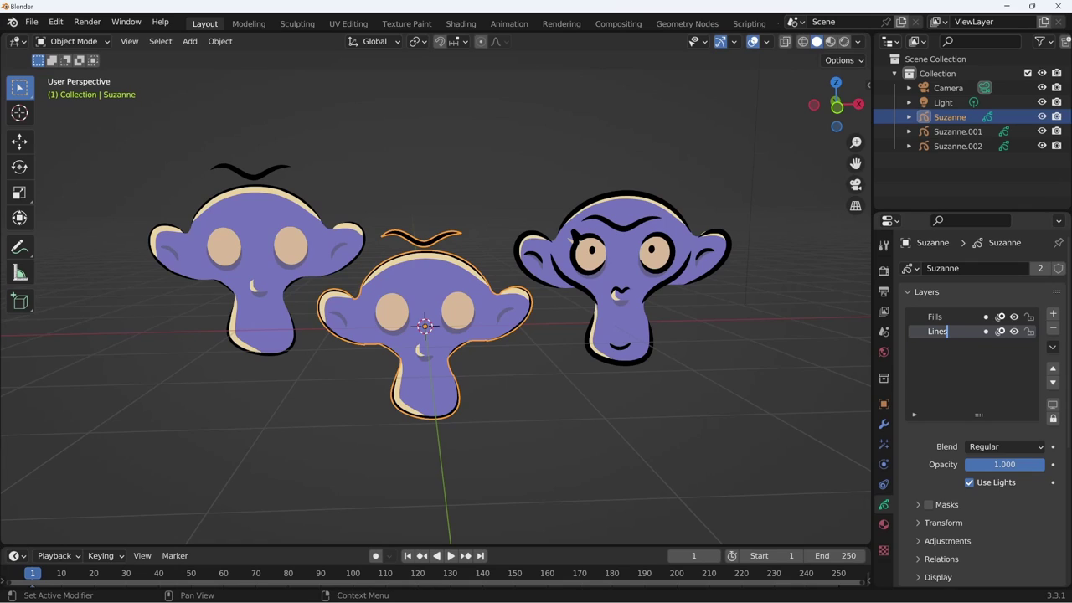
text(1)
key(Return)
- Select each head to check which share the renamed layer, then show Suzanne.001's materials
click(247, 294)
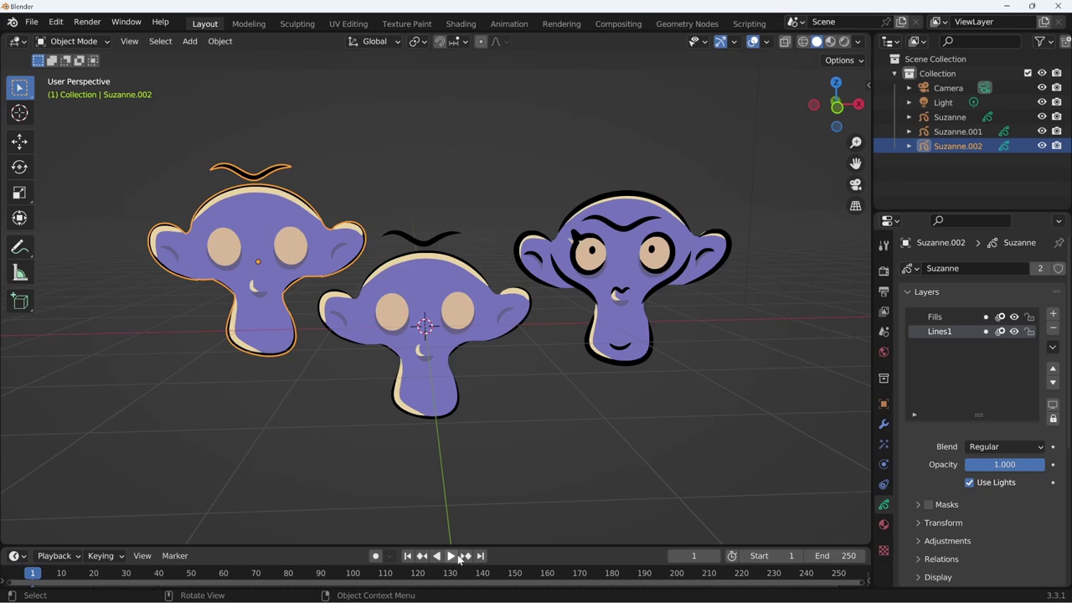
click(481, 400)
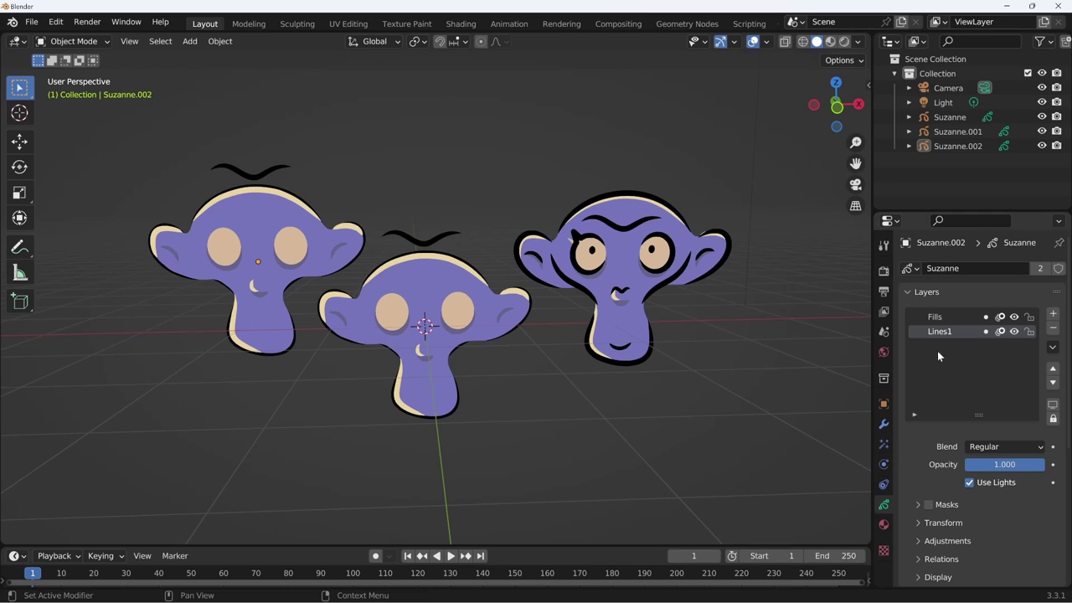
click(256, 290)
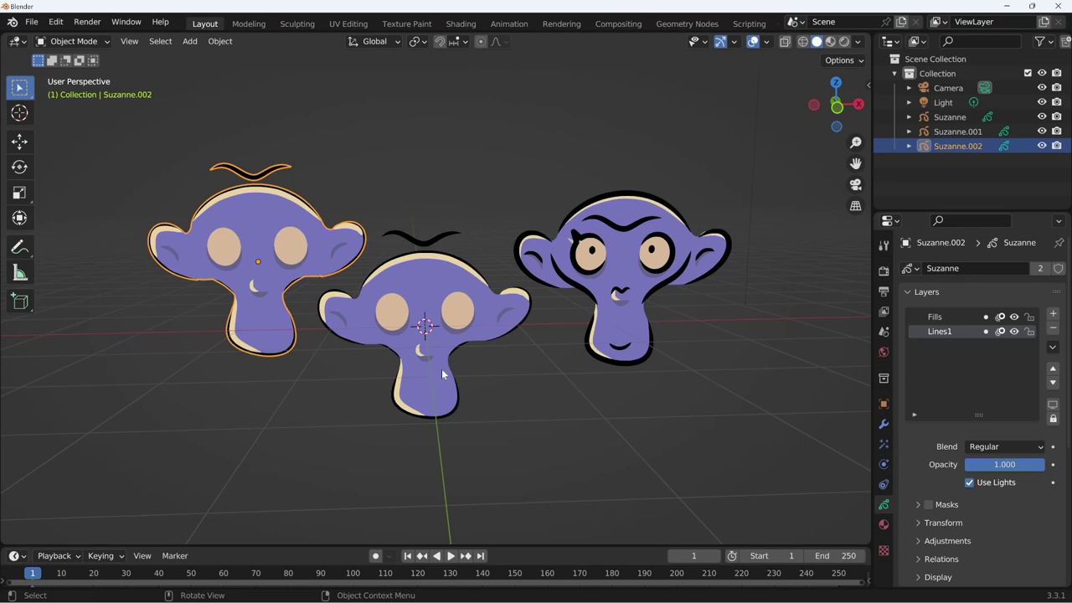
click(630, 337)
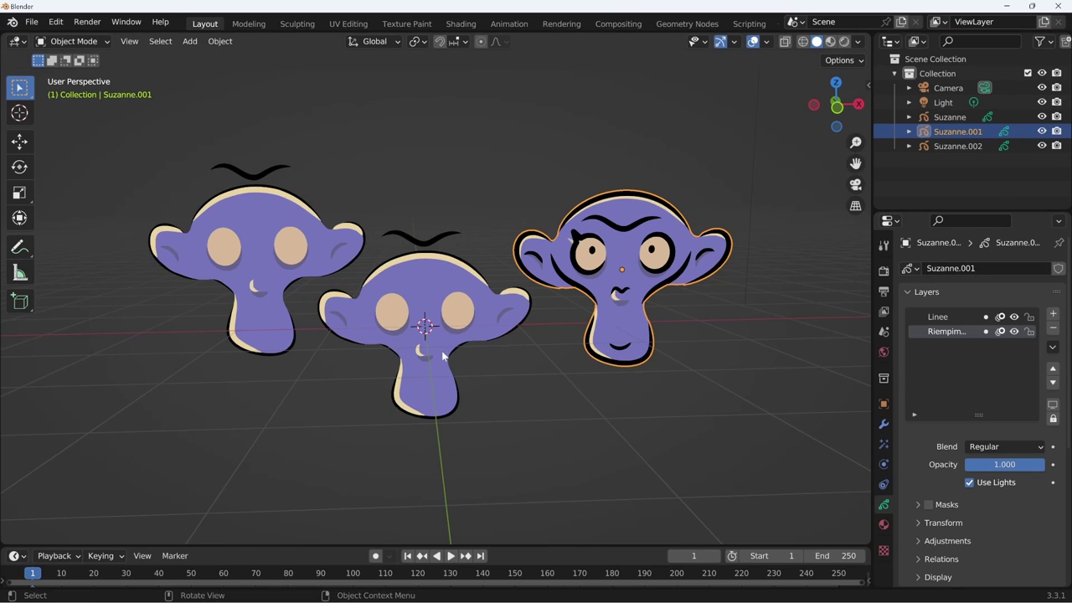
click(405, 340)
click(249, 256)
click(416, 357)
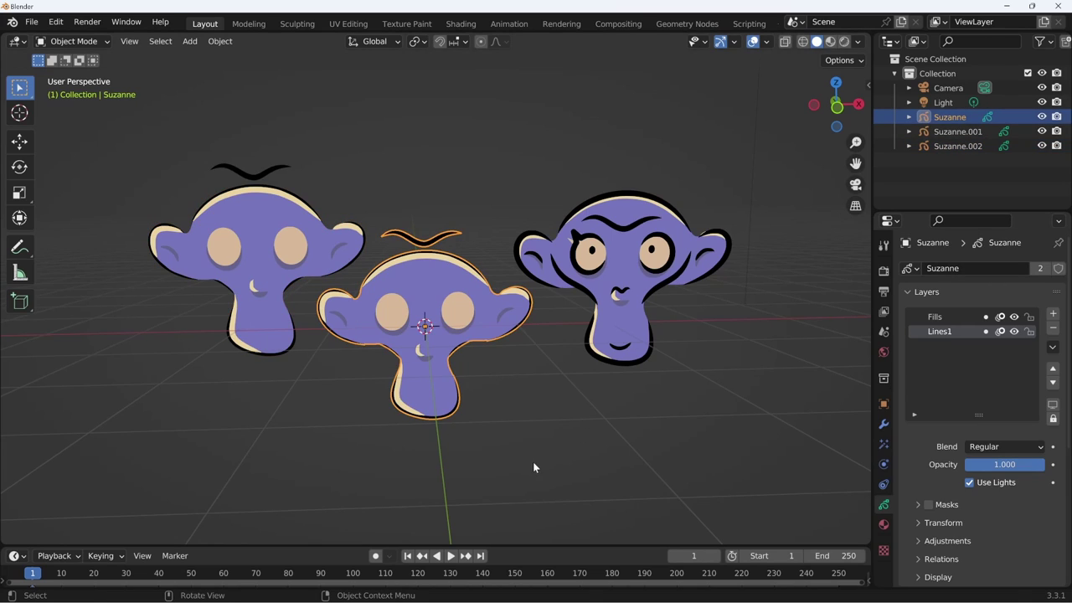
click(593, 369)
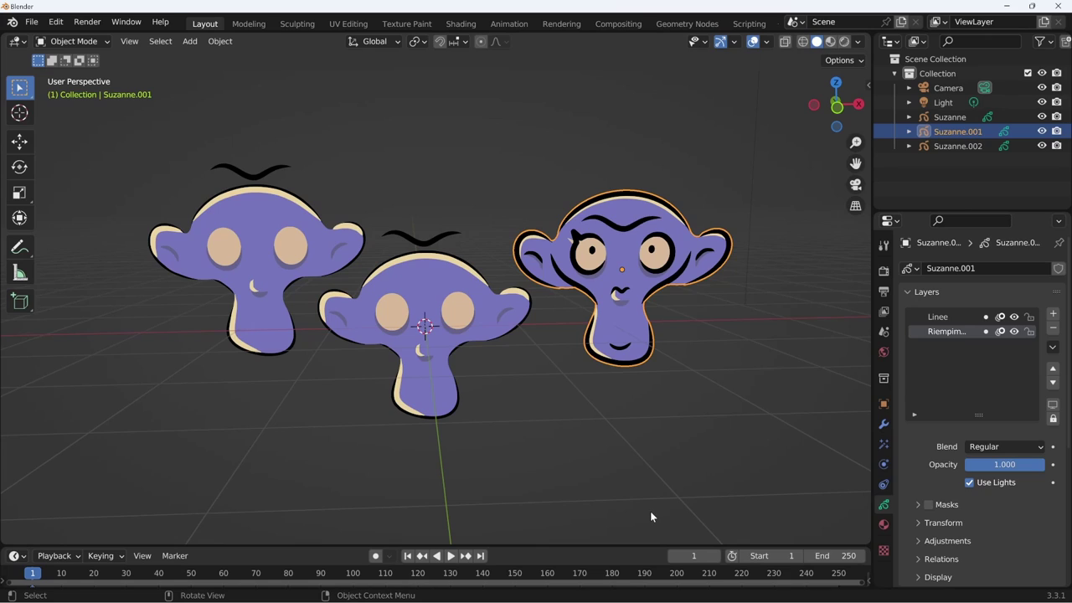
click(883, 524)
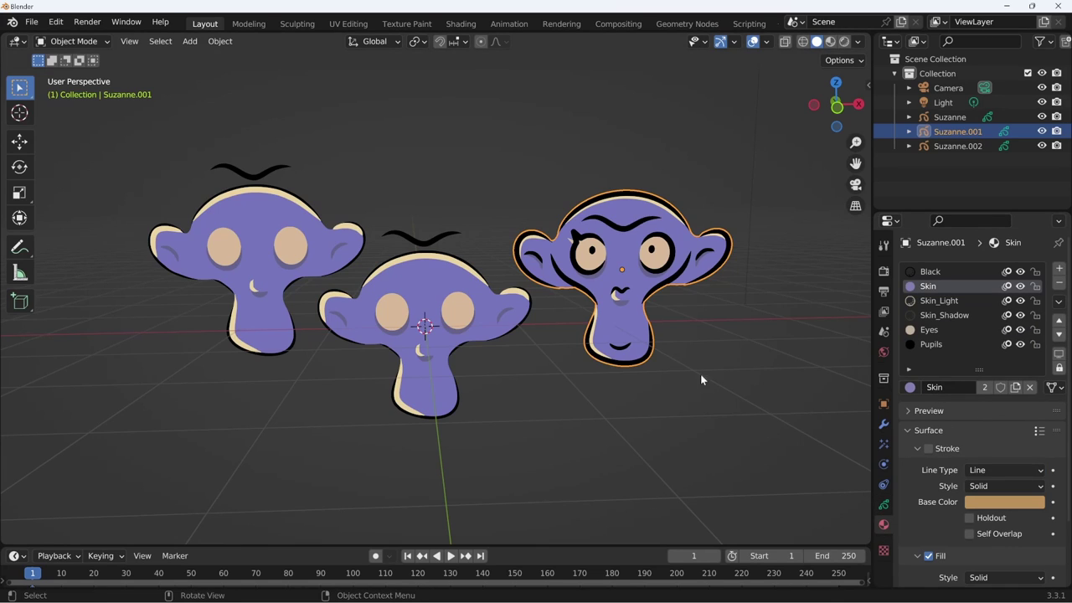
click(467, 362)
click(624, 350)
click(424, 372)
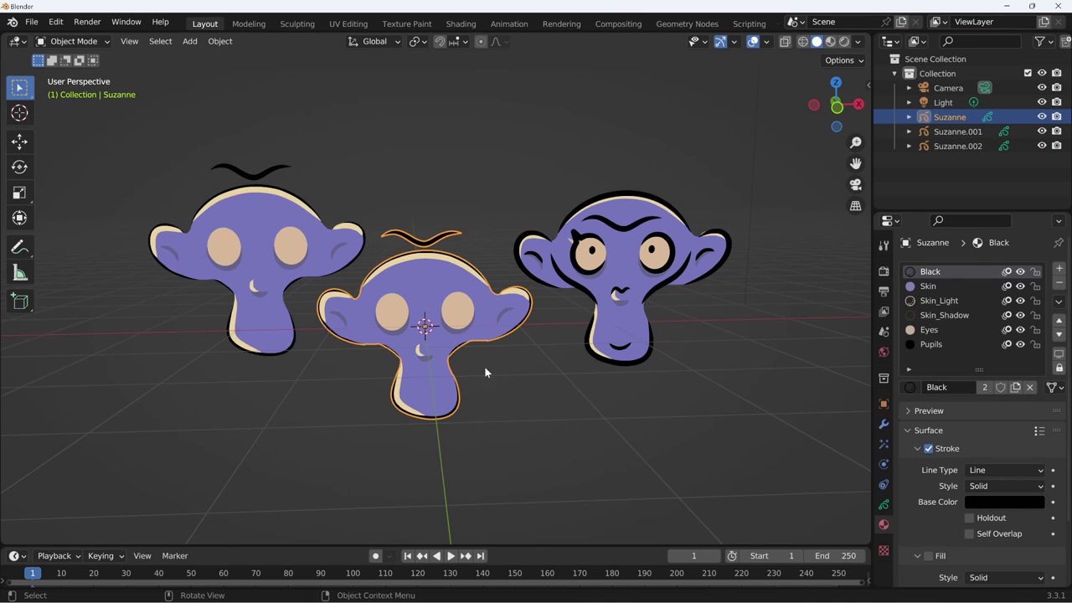
click(341, 365)
- Duplicate the middle Suzanne head and place the copy, Suzanne.003, at the far left along X
middle_drag(341, 369, 443, 463)
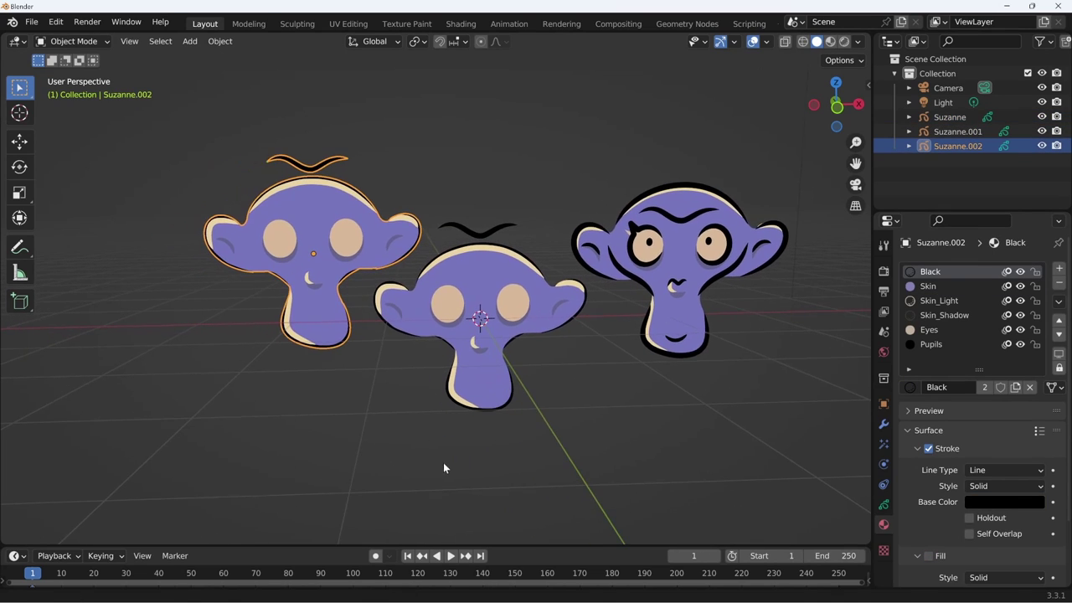
key(ctrl+z)
scroll(554, 423, down, 1)
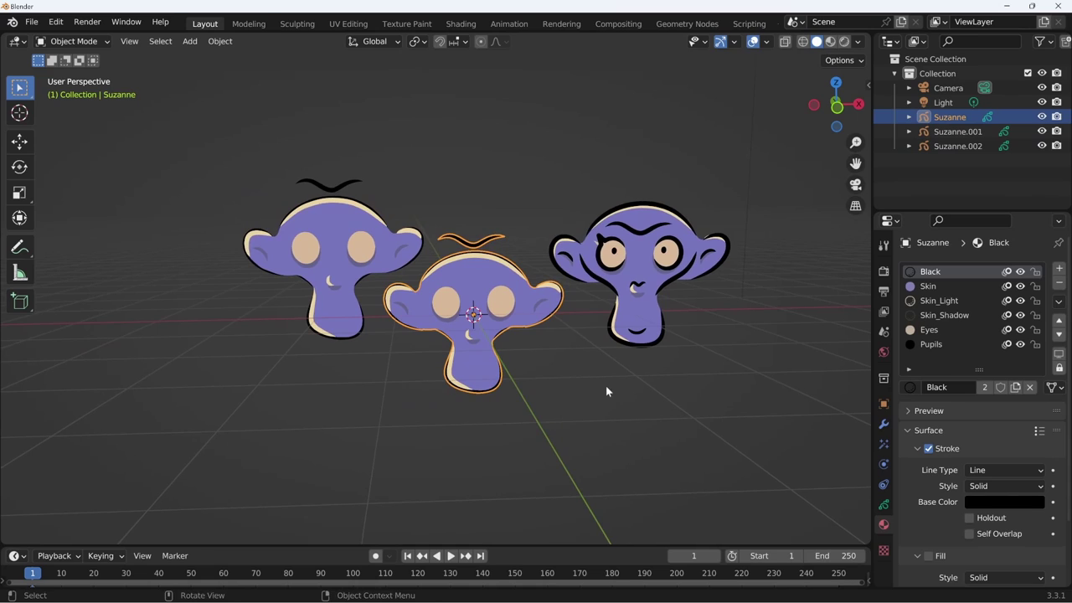
key(shift+d)
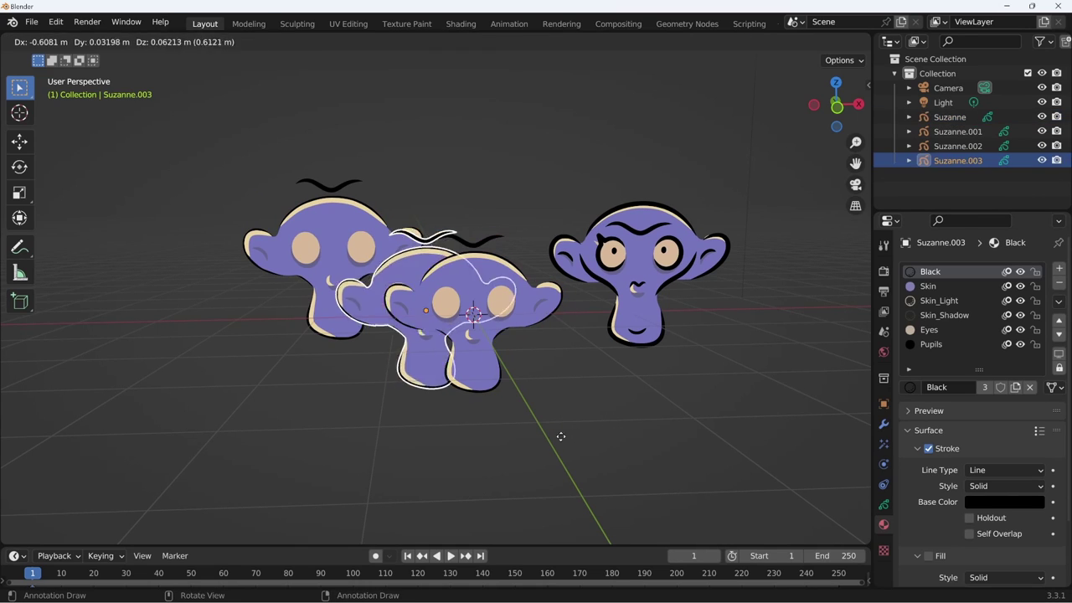
key(x)
click(338, 451)
middle_drag(338, 450, 437, 452)
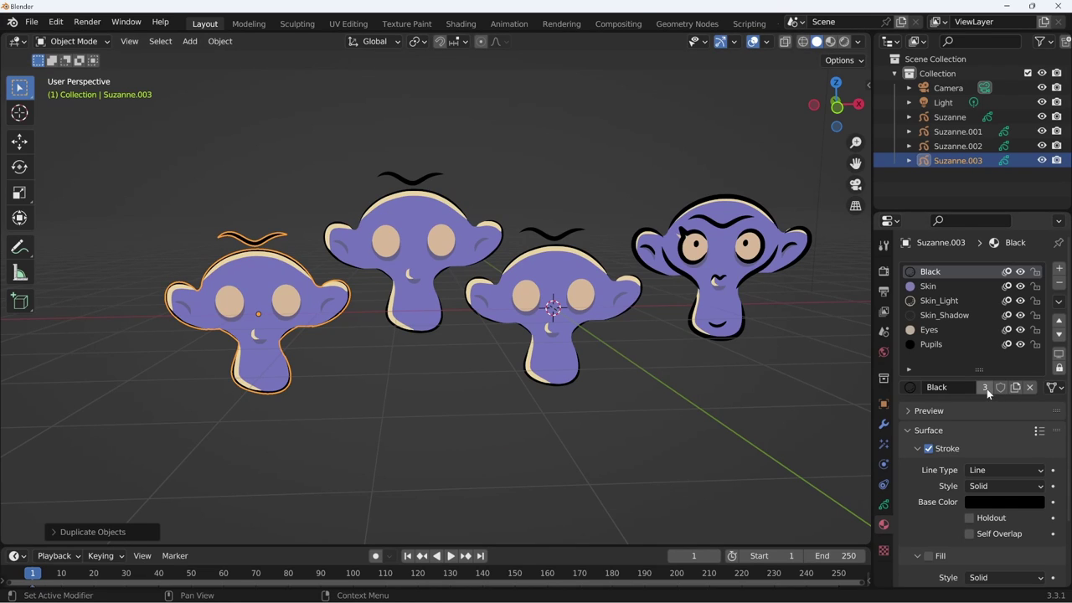
- Move the new copy's strokes along the Z axis to lower the brow onto the face
key(Tab)
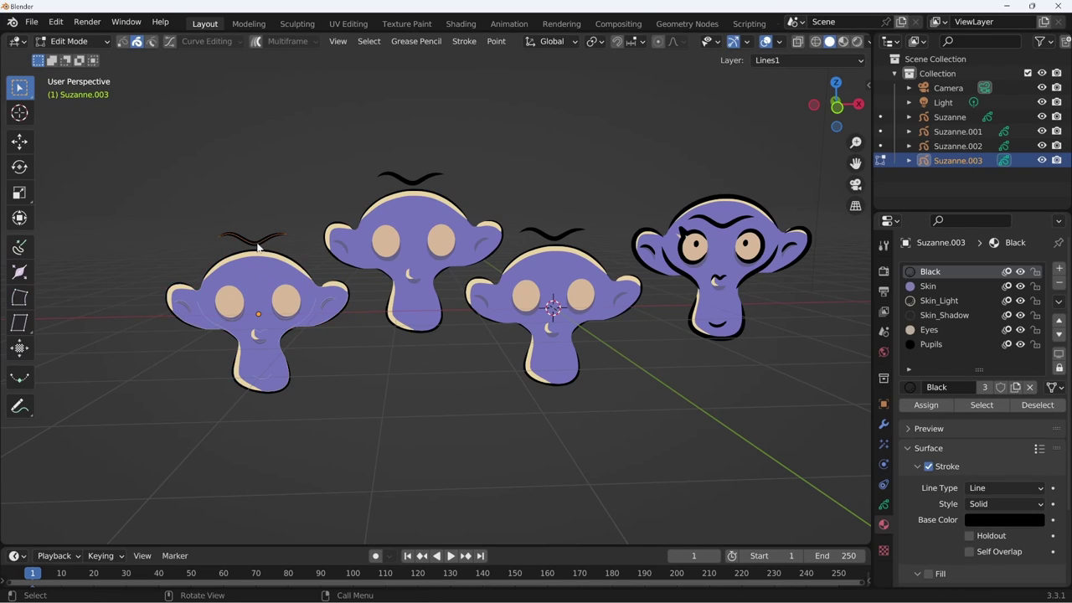
key(g)
key(z)
click(291, 324)
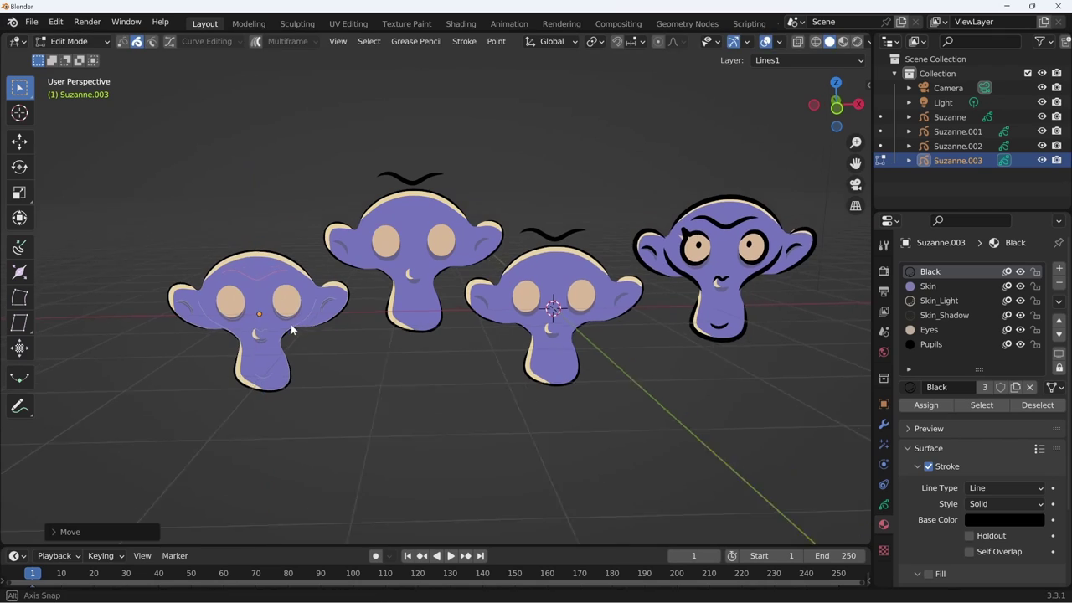
mouse_move(290, 324)
middle_down()
mouse_move(252, 345)
mouse_move(298, 334)
middle_up()
key(Tab)
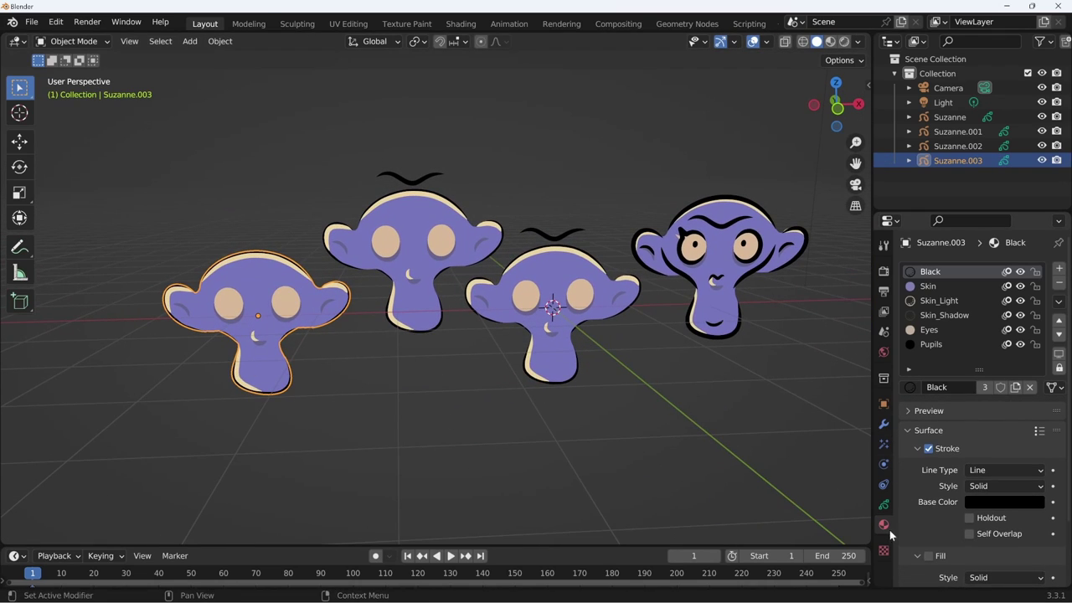
- Put the left head's Lines1 layer above Fills and nudge its strokes along Z
click(883, 504)
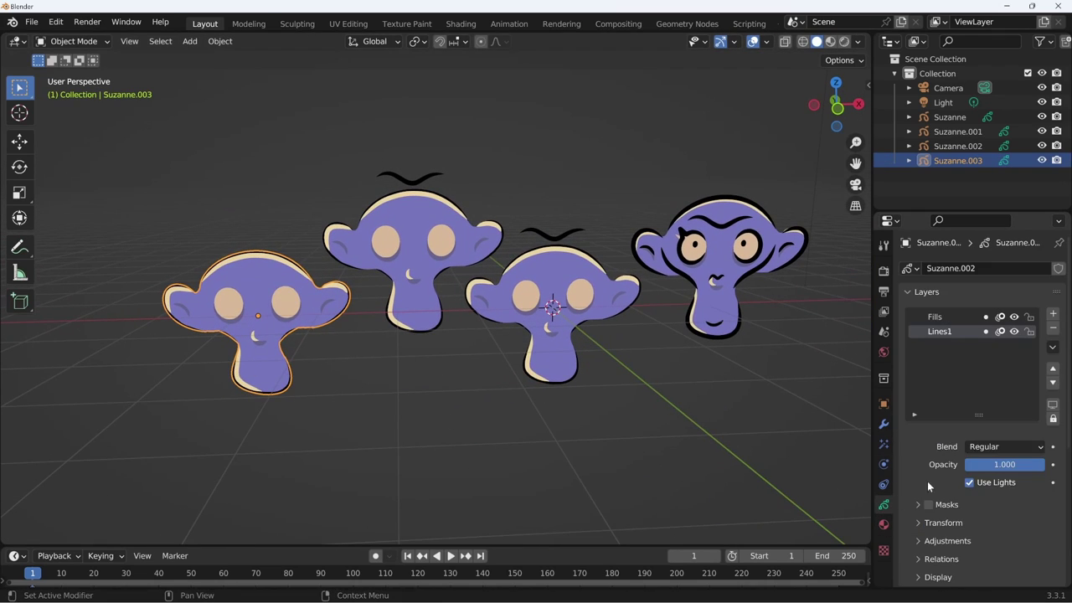
click(1052, 367)
key(Tab)
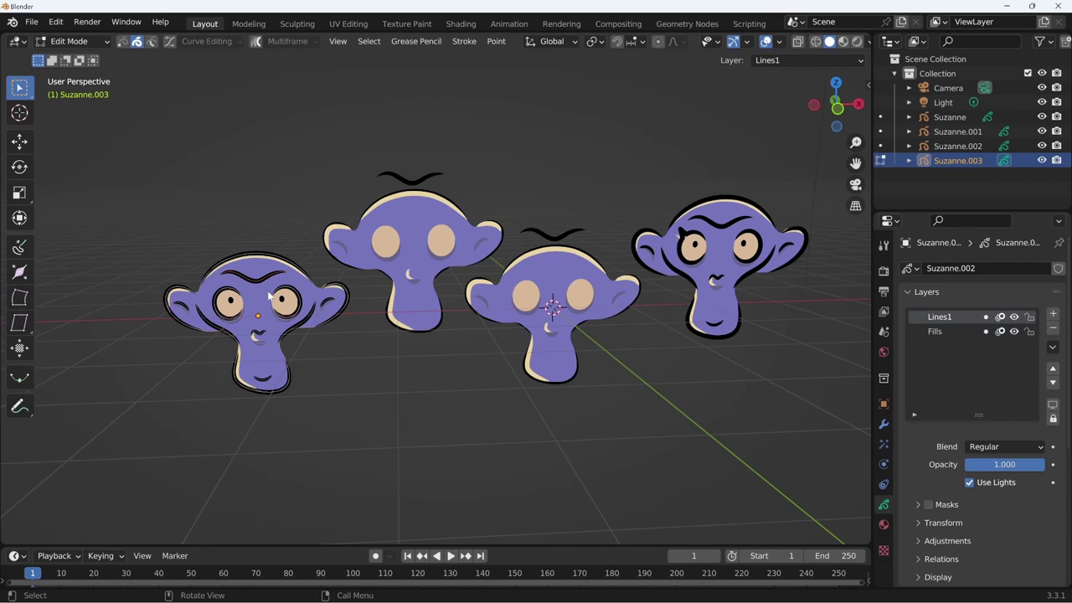
key(g)
key(z)
click(312, 337)
key(Tab)
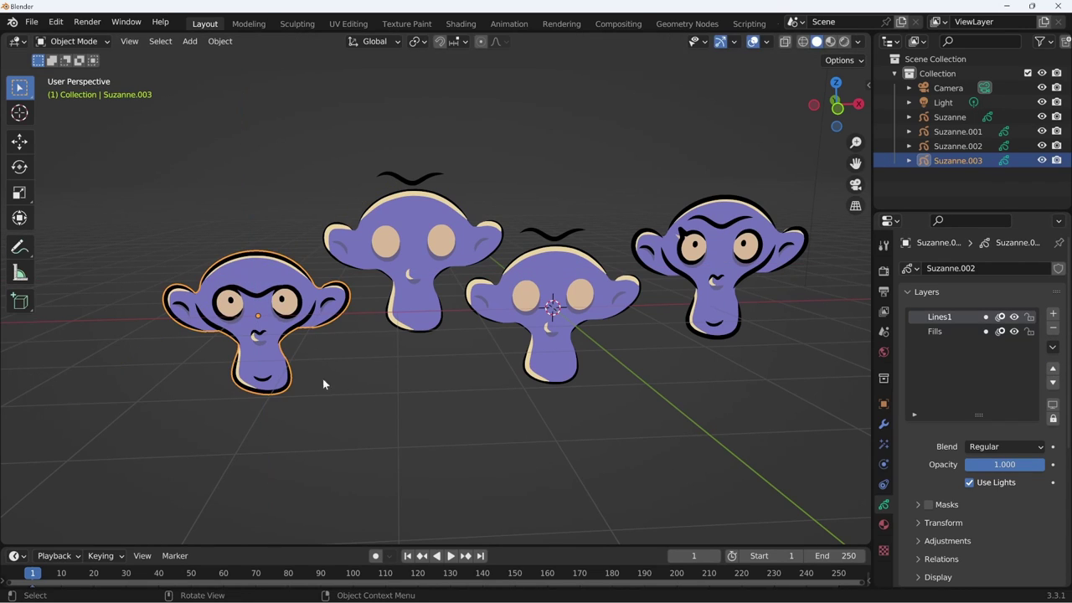
middle_drag(553, 456, 568, 434)
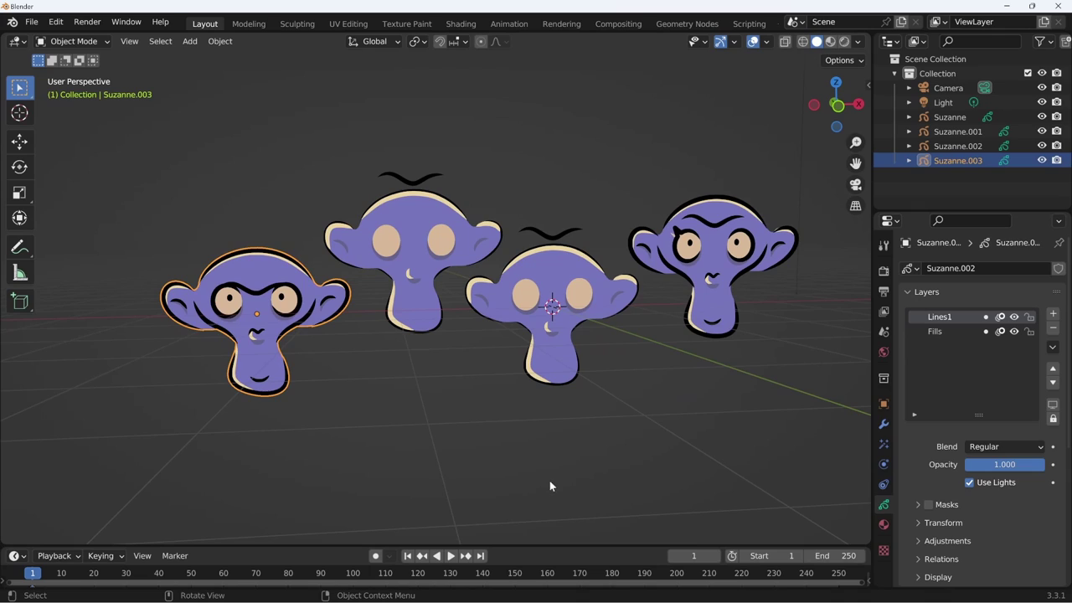
click(582, 375)
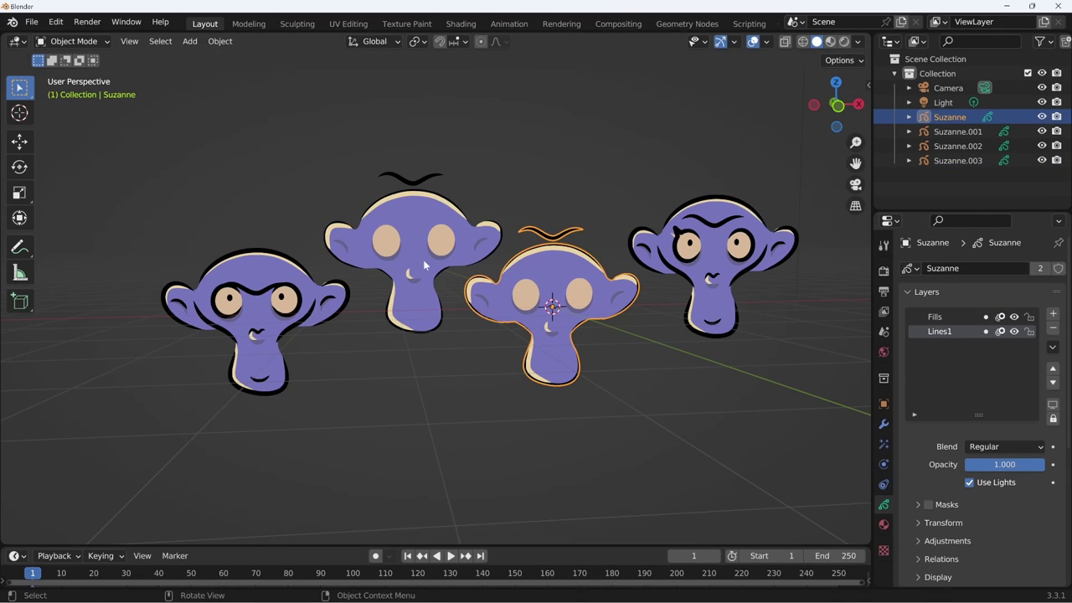
click(289, 361)
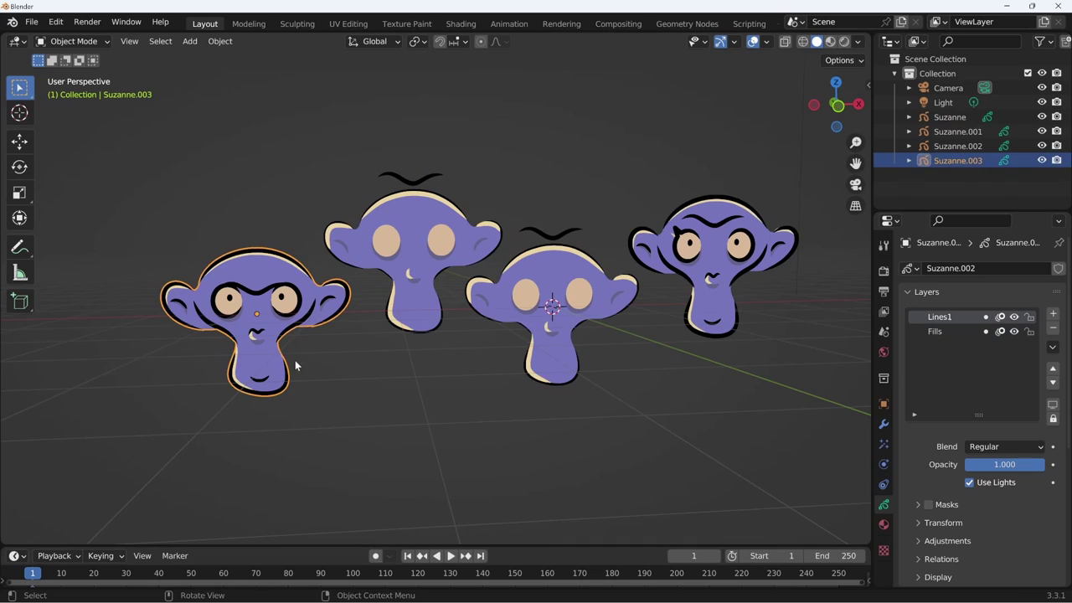
click(690, 266)
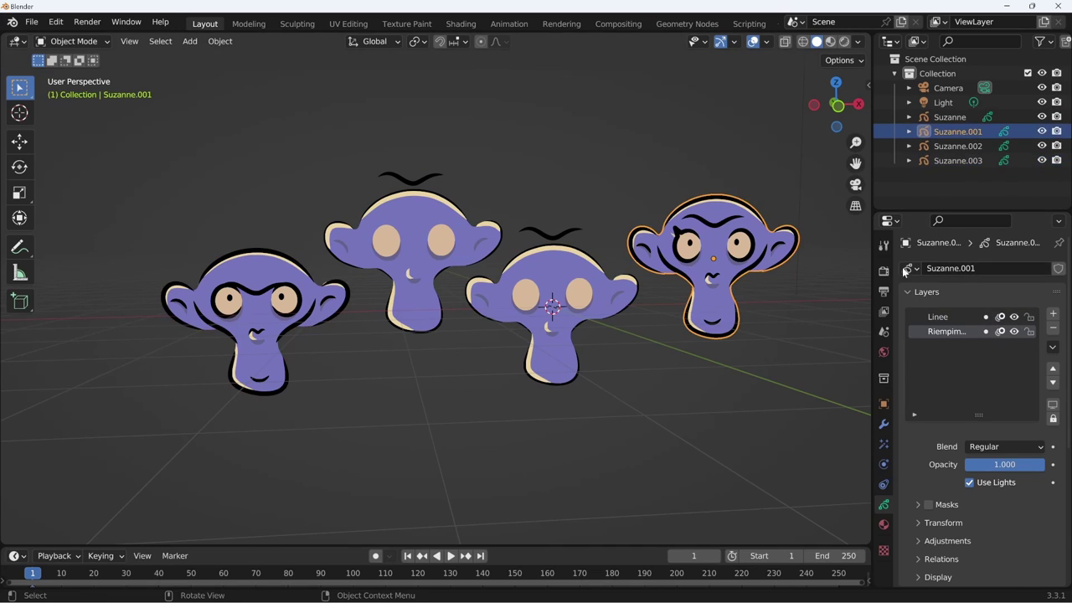
click(295, 375)
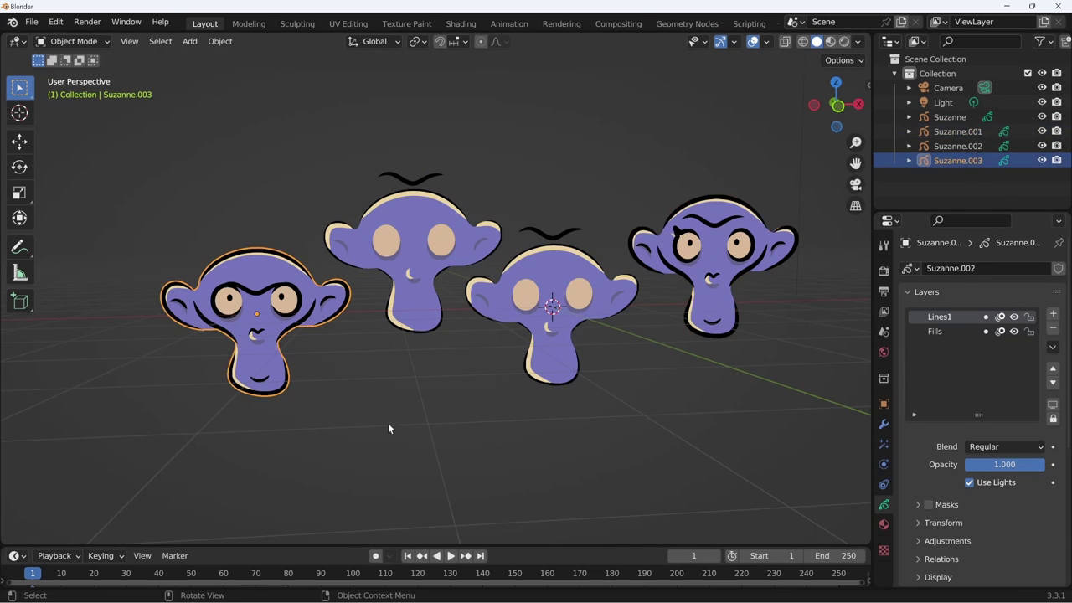
click(884, 524)
click(932, 287)
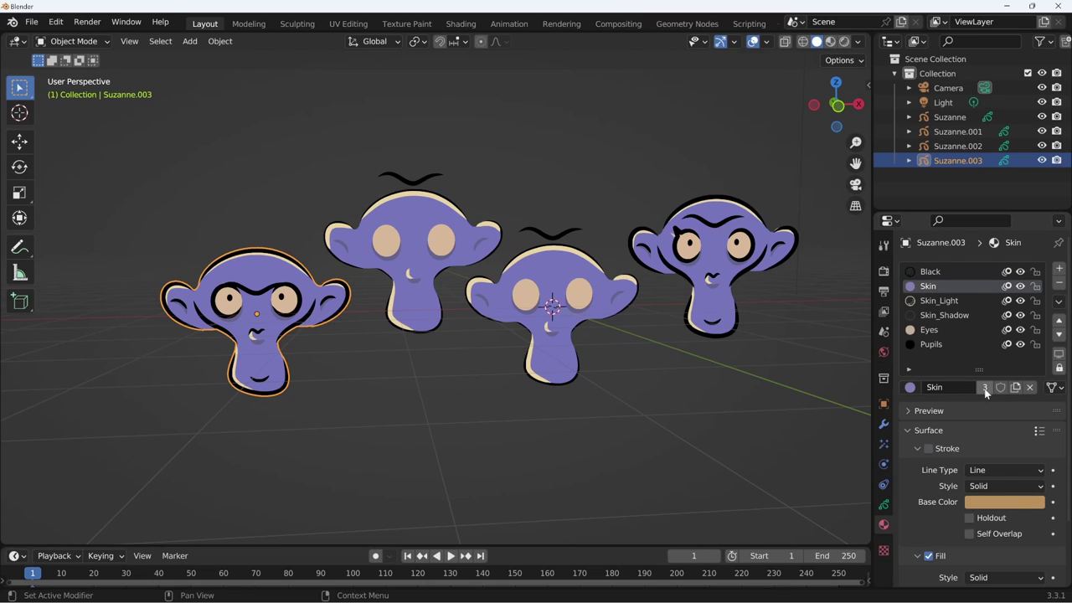
click(563, 333)
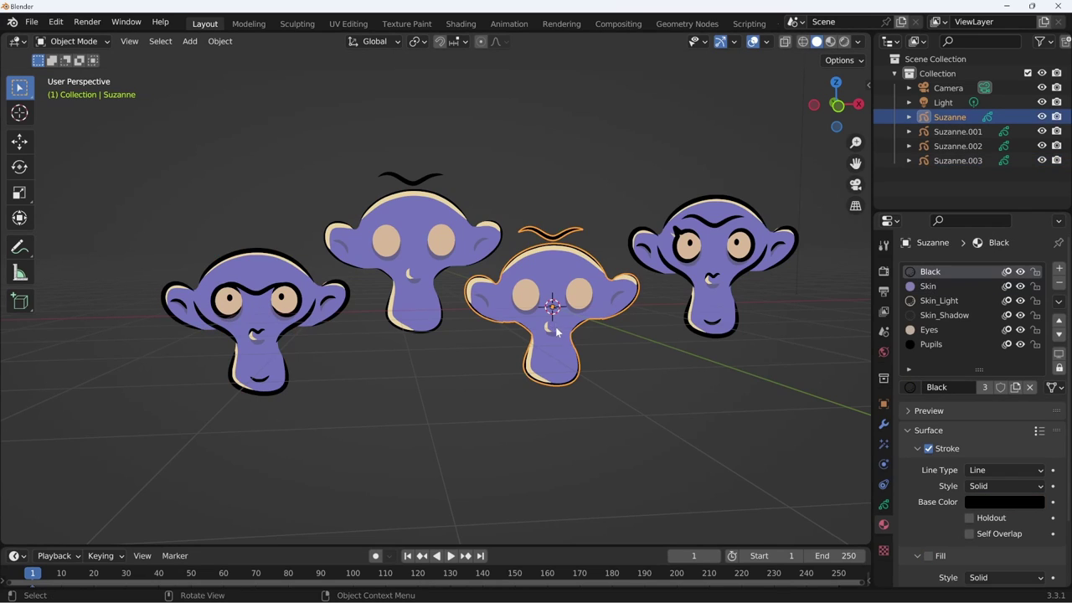
click(708, 285)
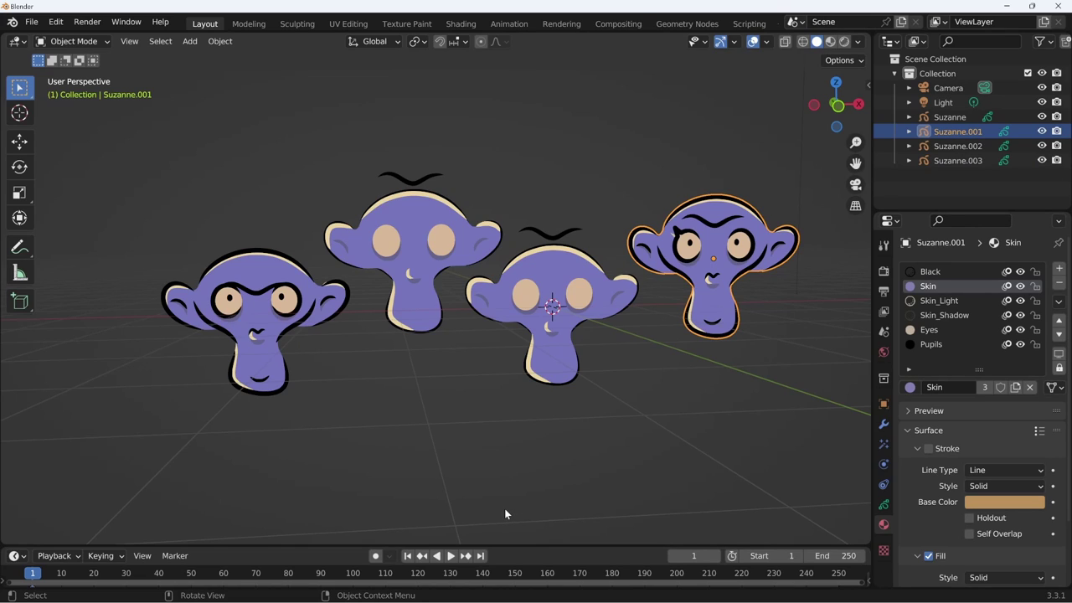
shift+middle_drag(689, 430, 648, 441)
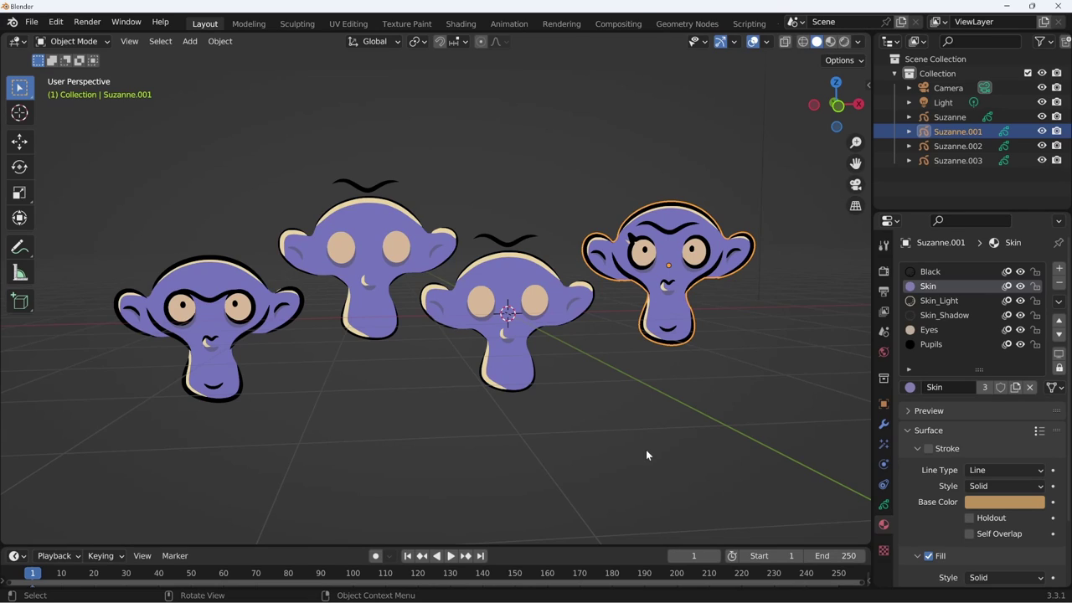
key(shift)
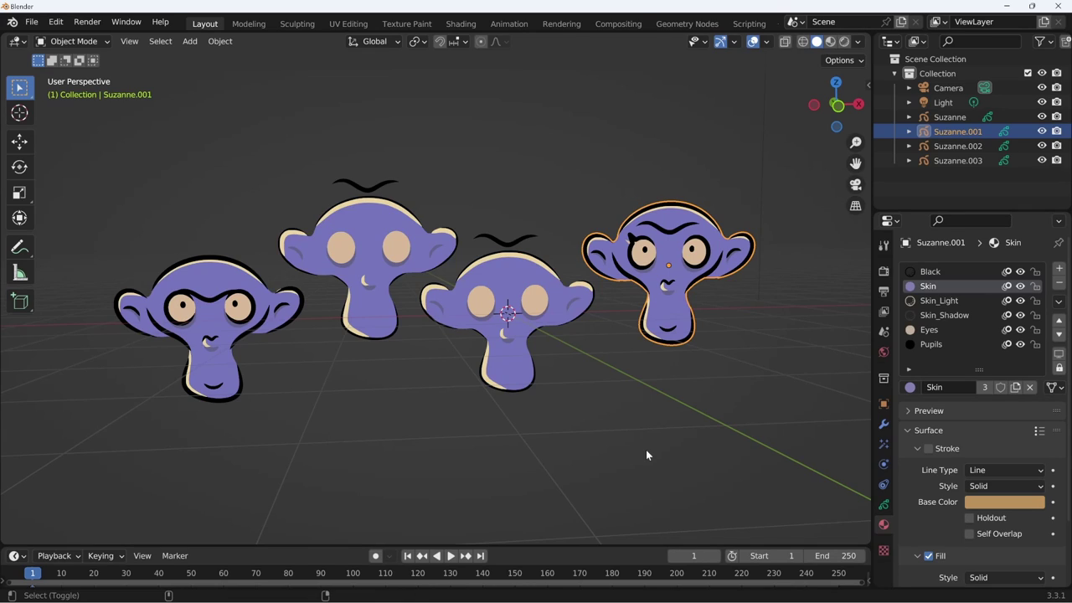